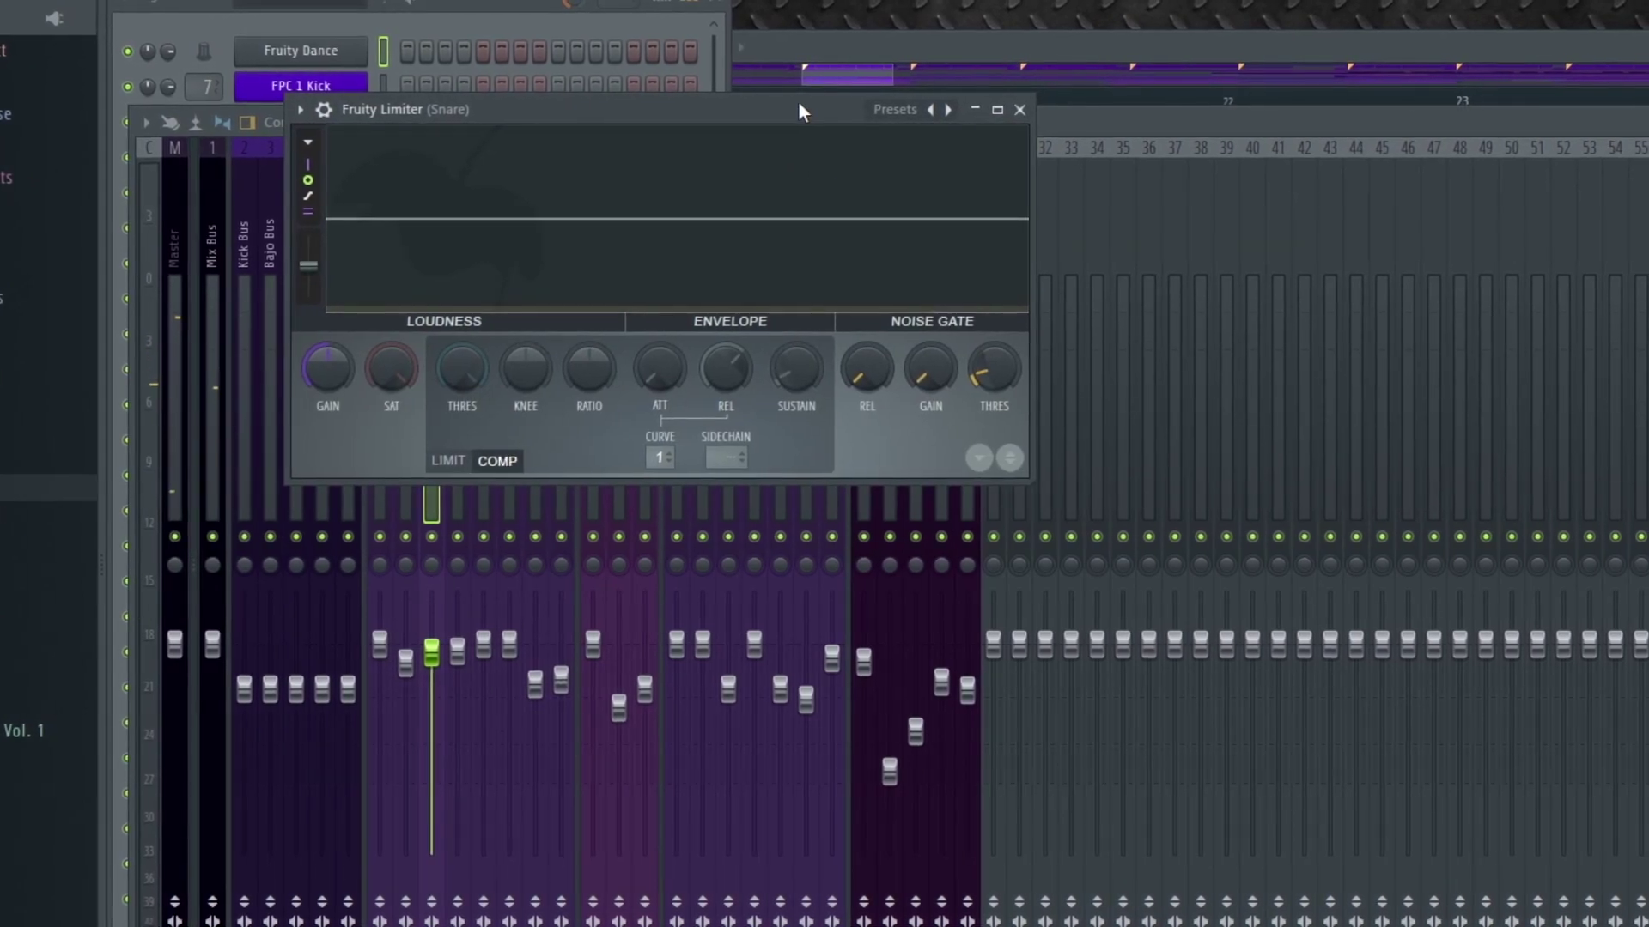
Step: Move the Snare's Fruity Limiter window down over the mixer and start playback to hear the track
left_click_drag(798, 104, 847, 183)
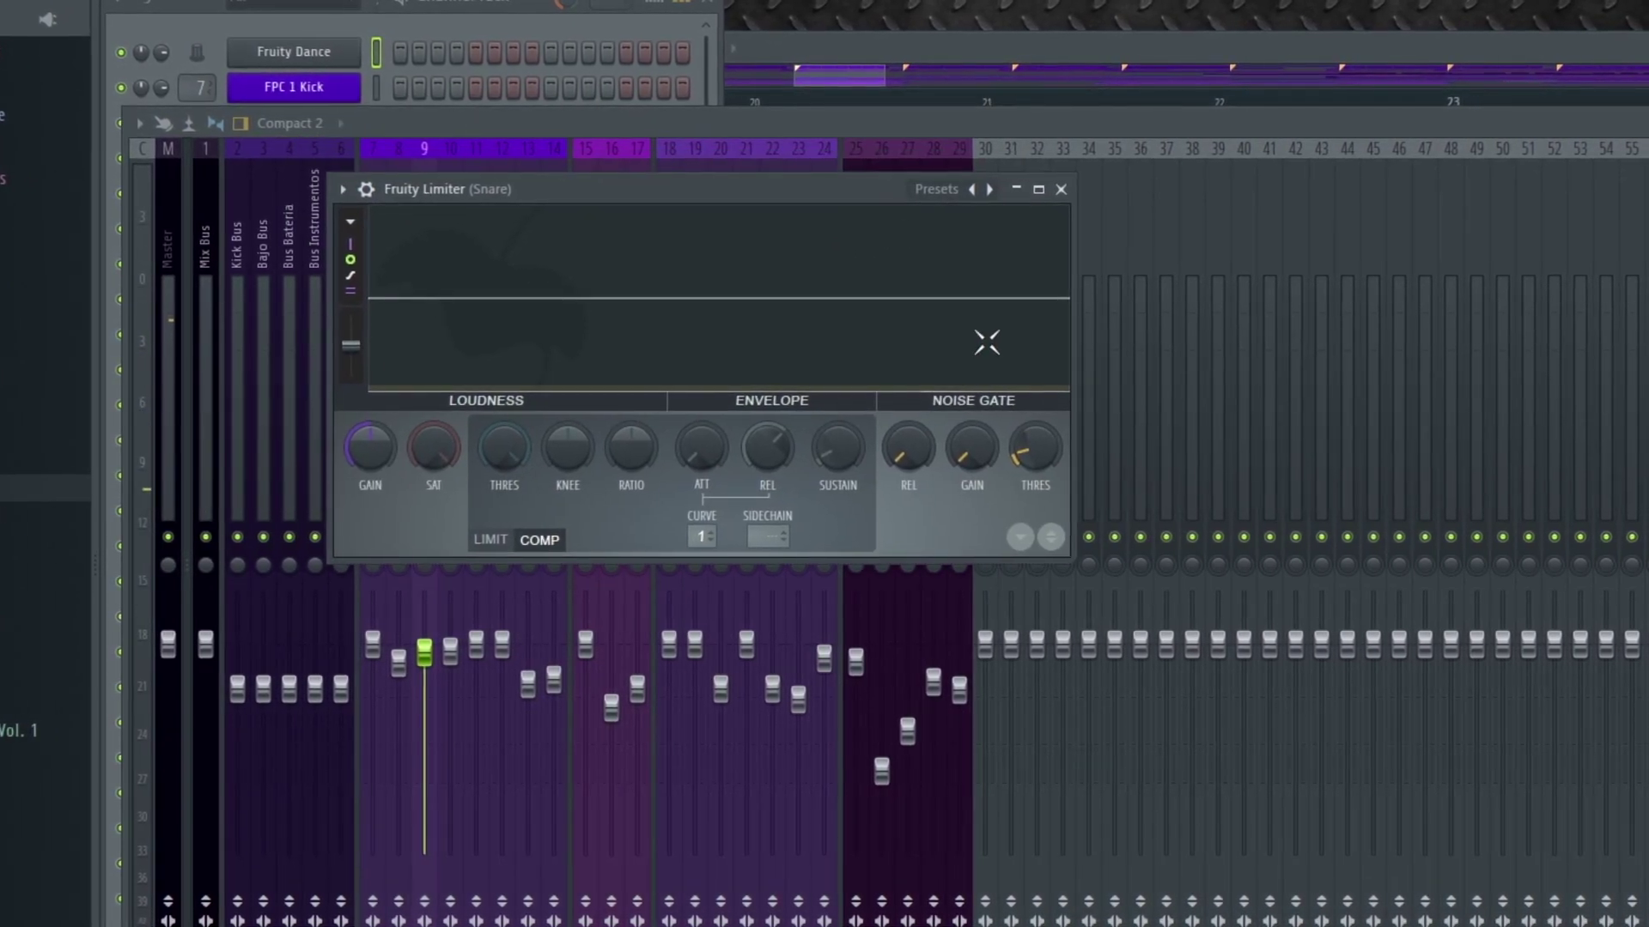
key("space")
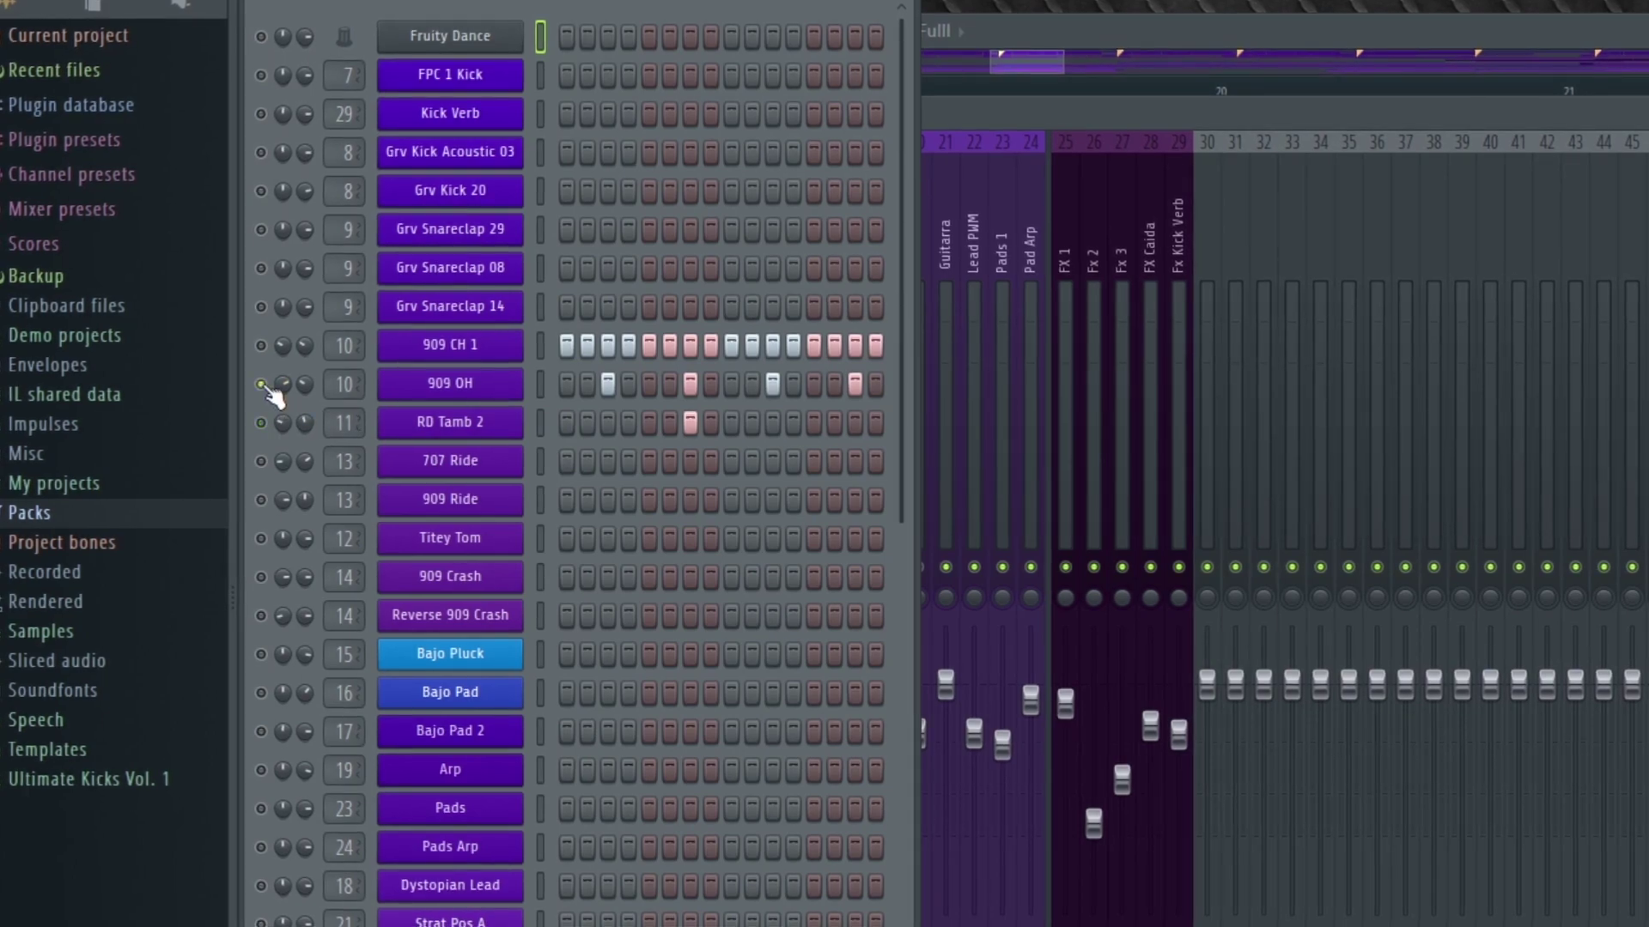
Step: Select the Ride pattern in the playlist and show its steps in the Channel rack
left_click(1087, 118)
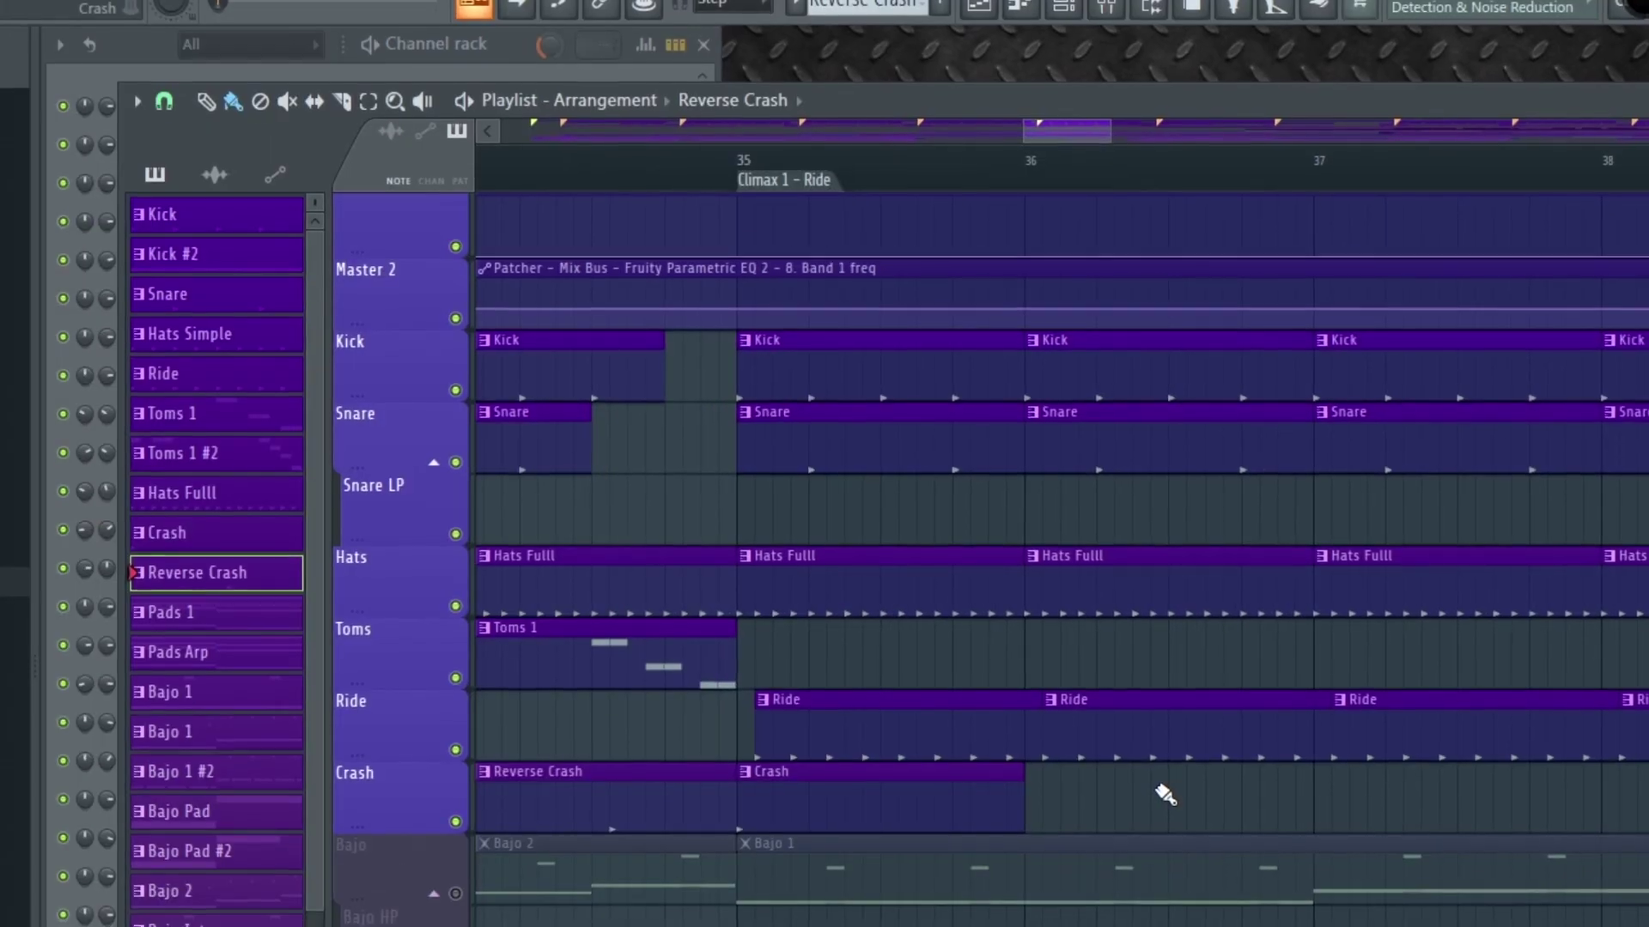
left_click(1065, 725)
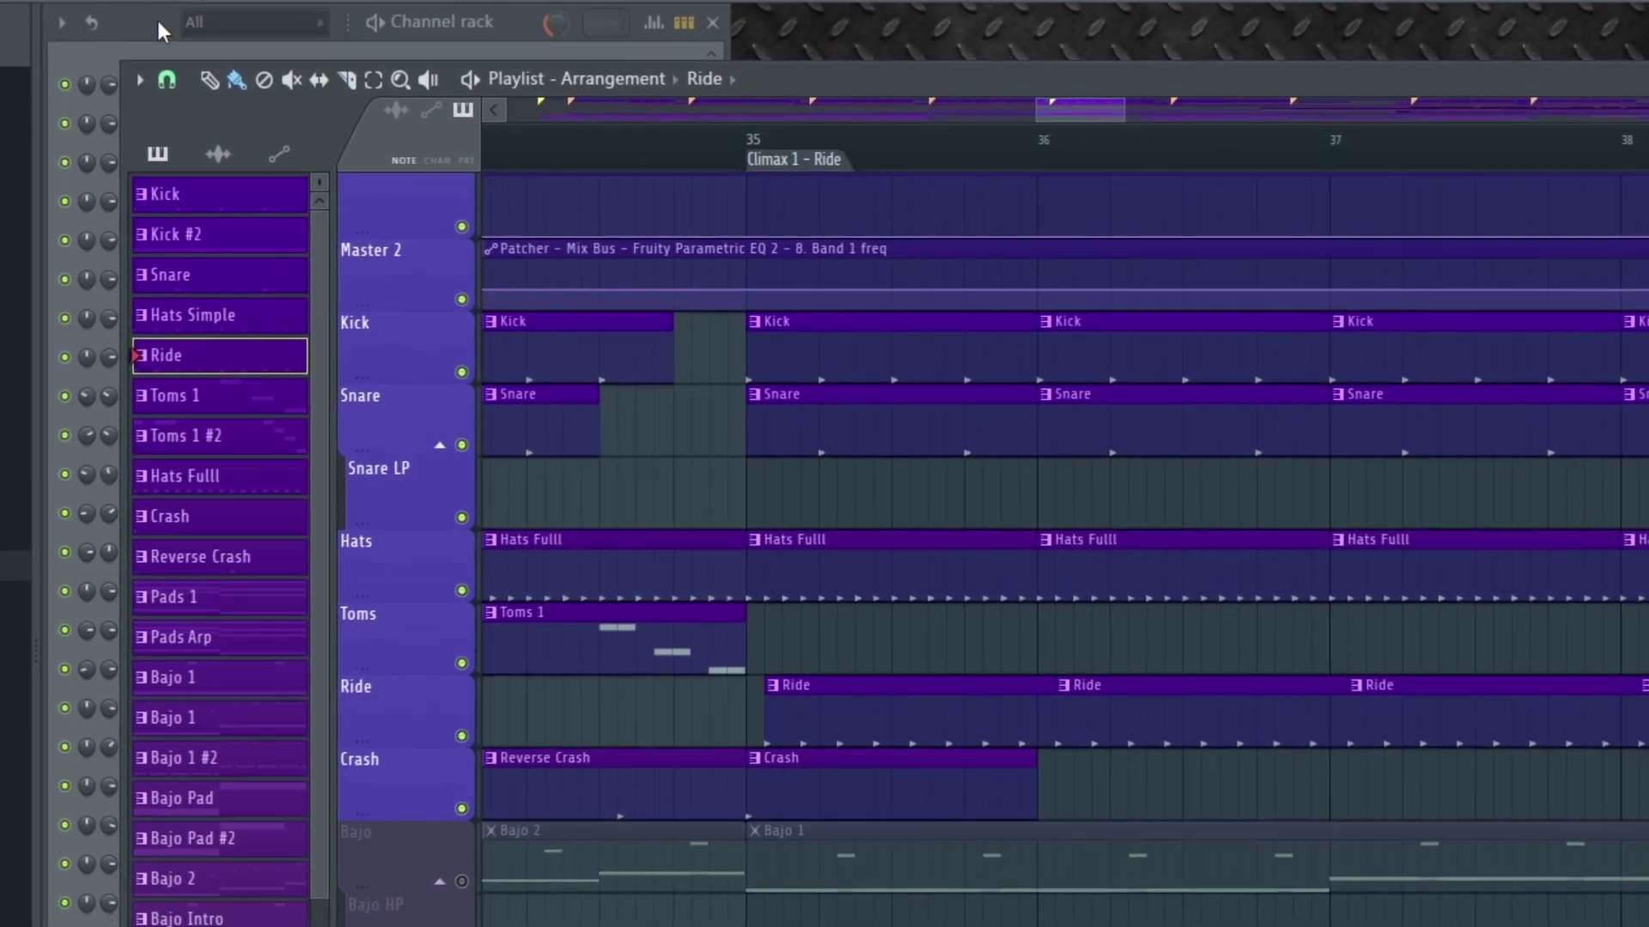
left_click(156, 36)
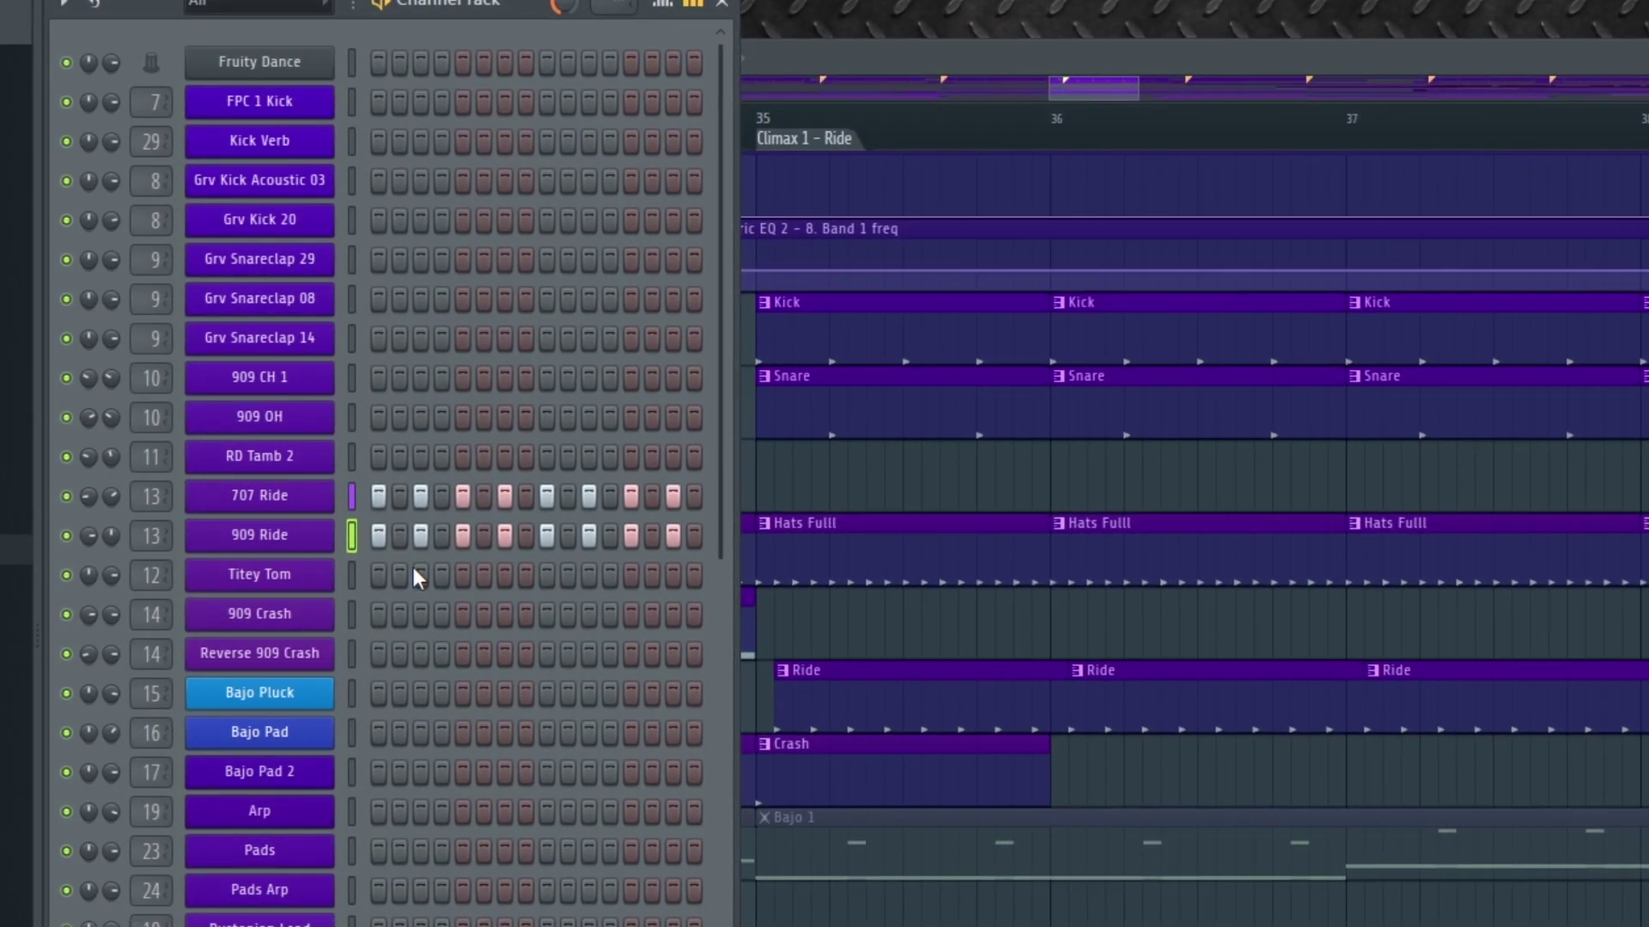
Step: Solo the 707 Ride channel, solo the 909 Ride channel, and enable 707 Ride alongside it
right_click(66, 492)
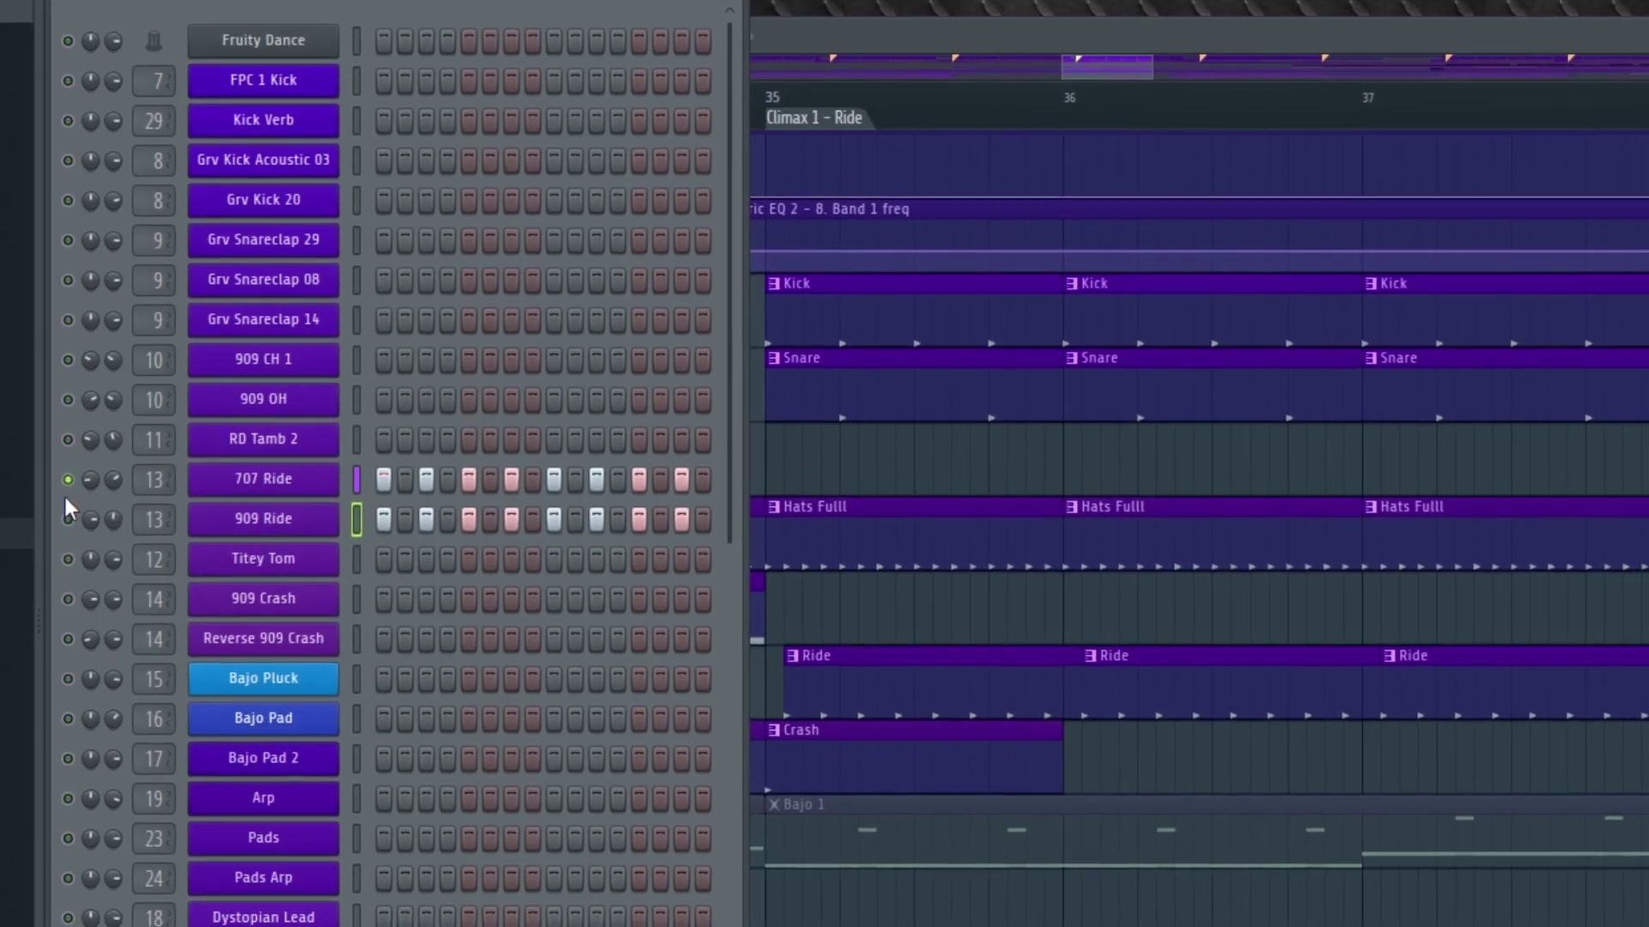
right_click(69, 519)
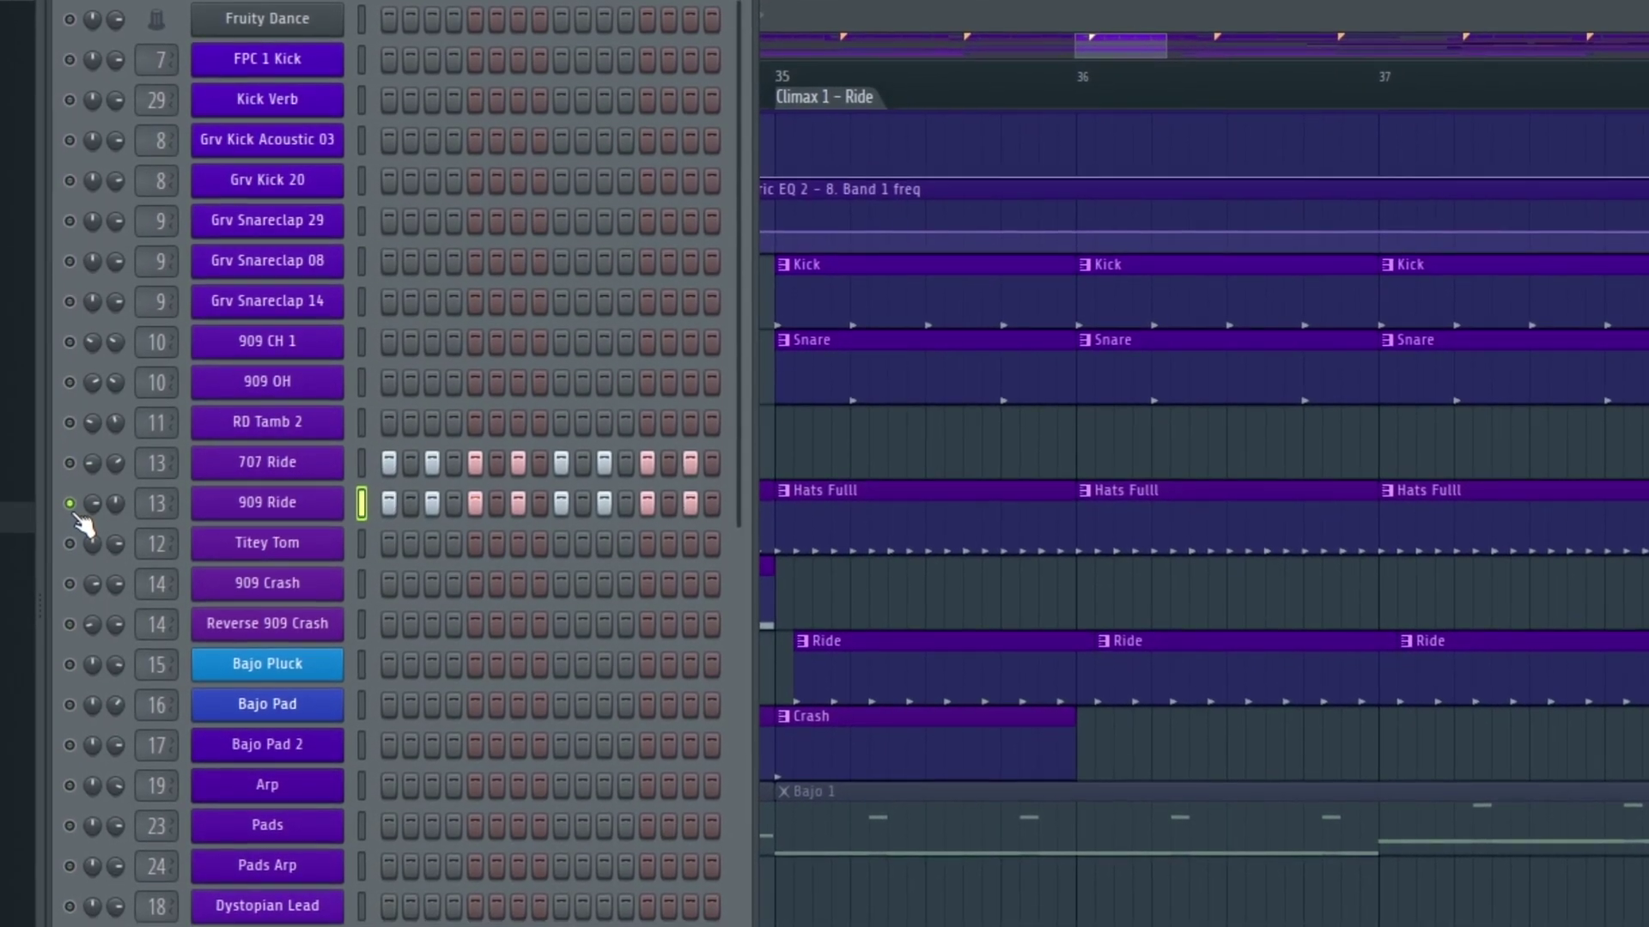
left_click(69, 460)
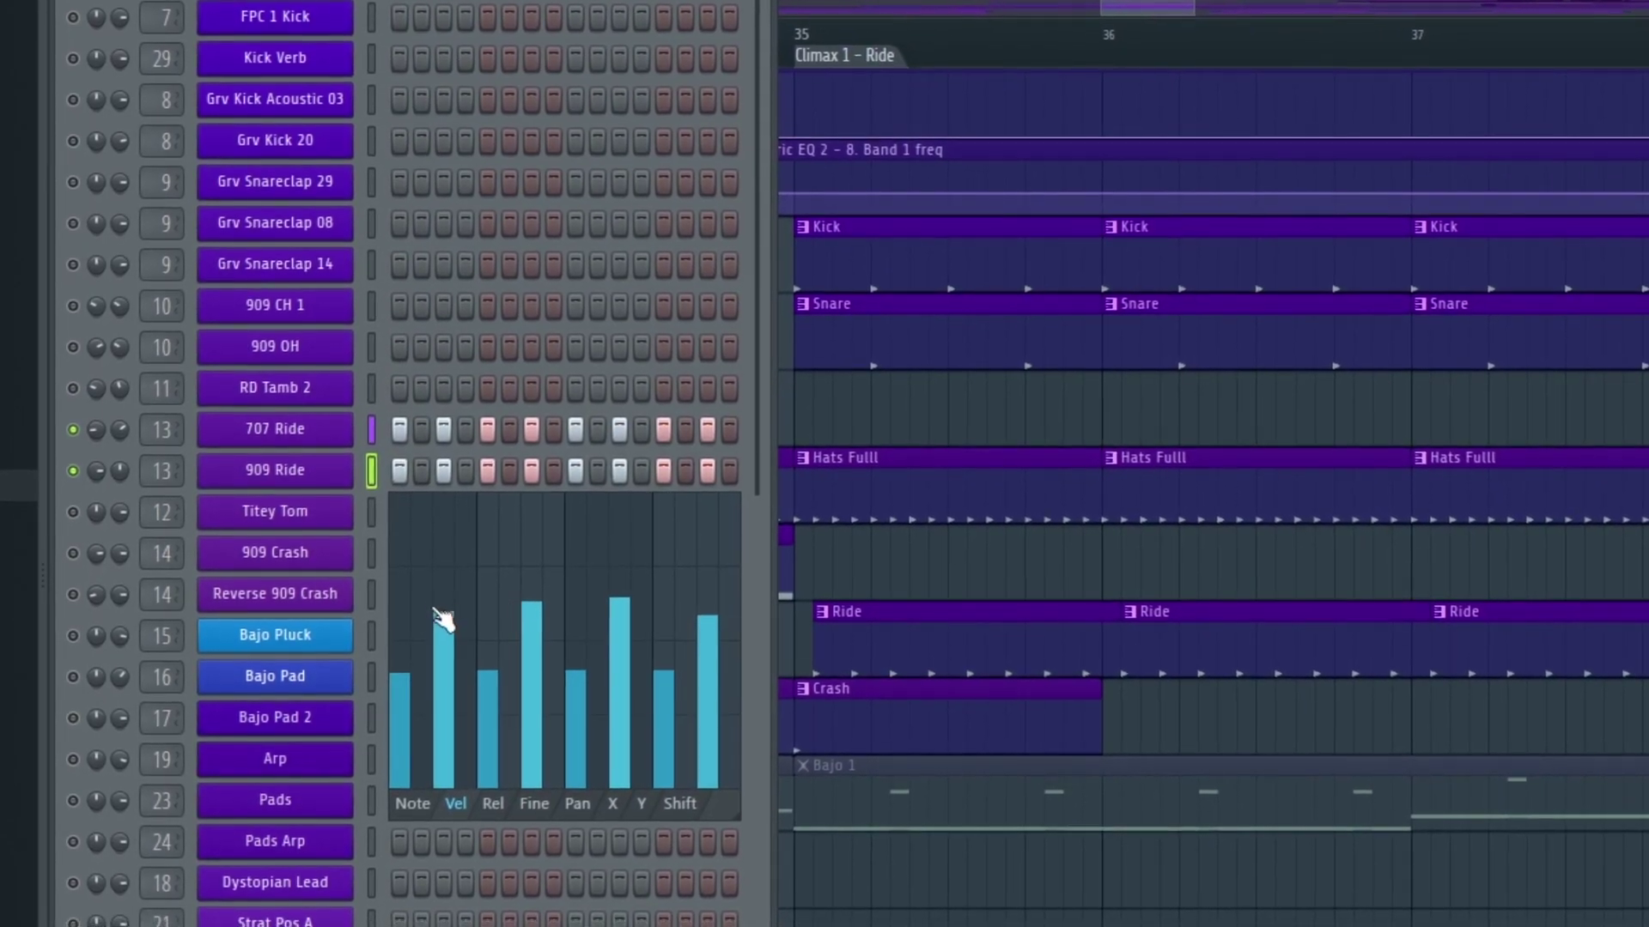
Step: Select the Reverse Crash pattern in the playlist and play the drums from bar 34 into the Climax 1 - Ride section
right_click(1093, 558)
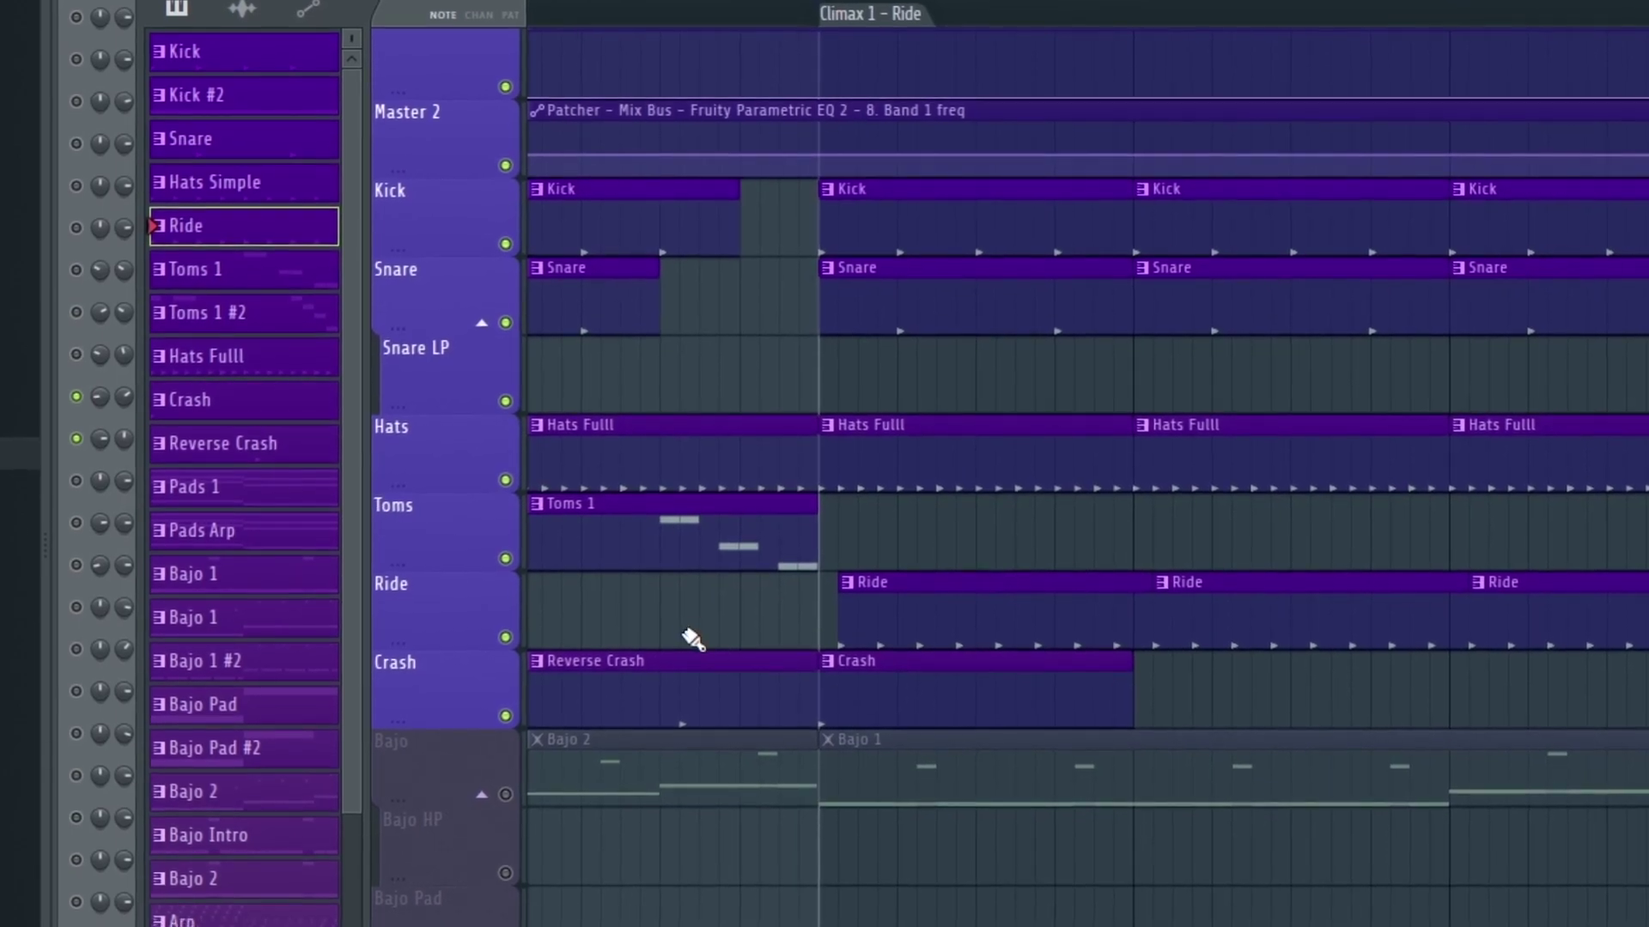
left_click_drag(692, 620, 789, 599)
left_click(705, 695)
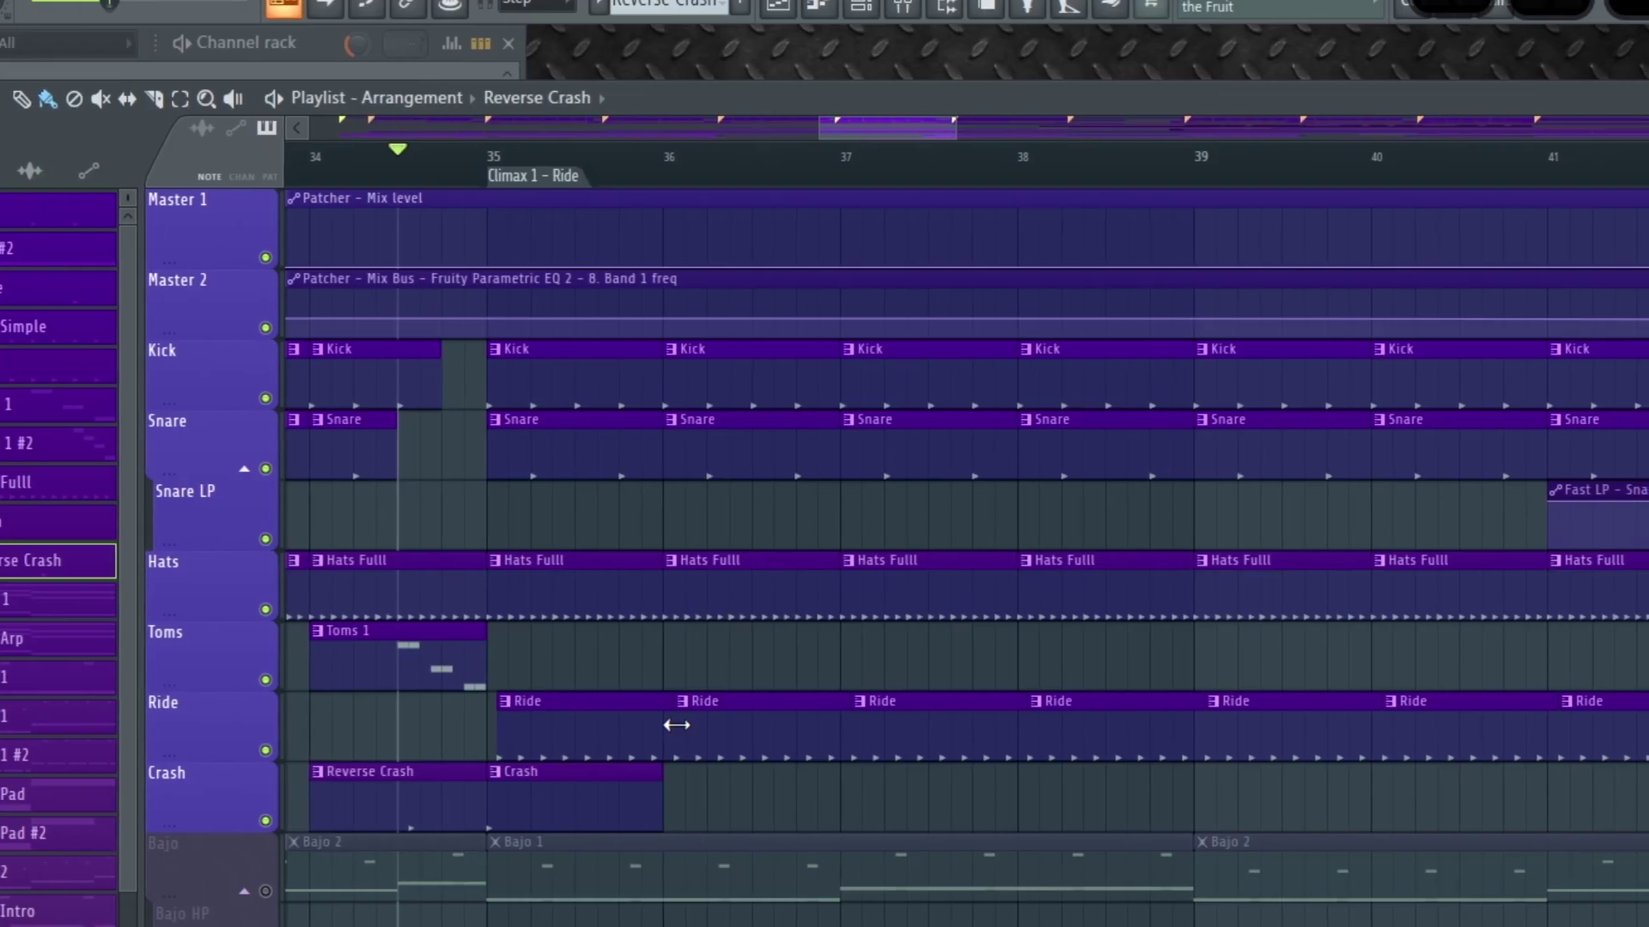
key("space")
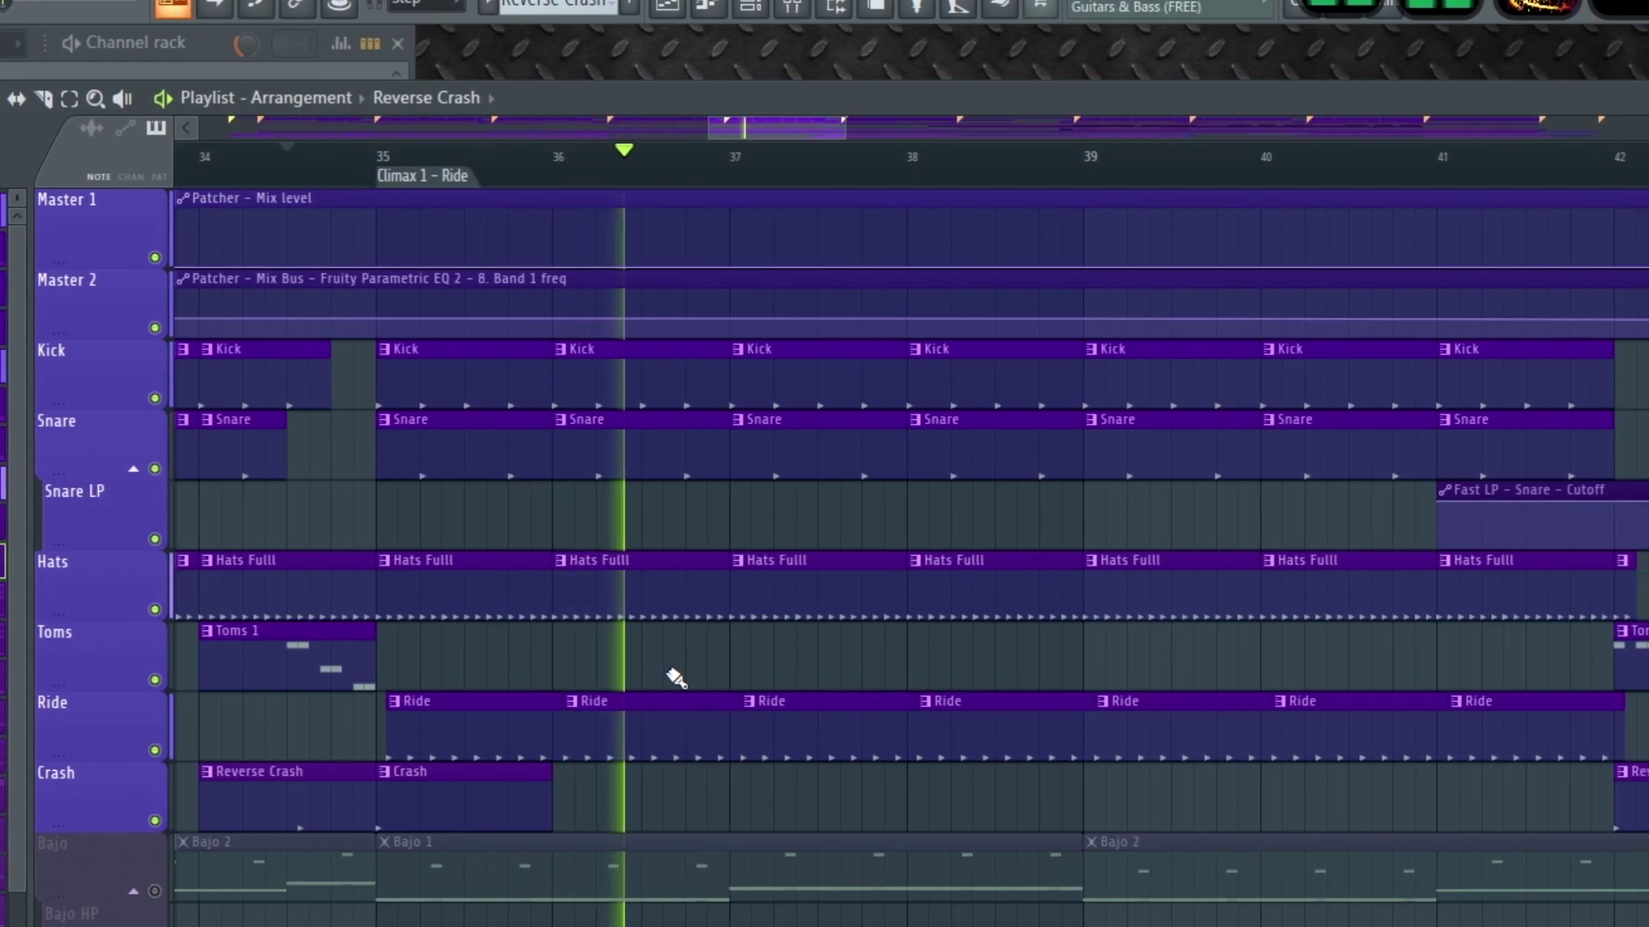
scroll(660, 671, "down", 2)
left_click_drag(723, 661, 666, 673)
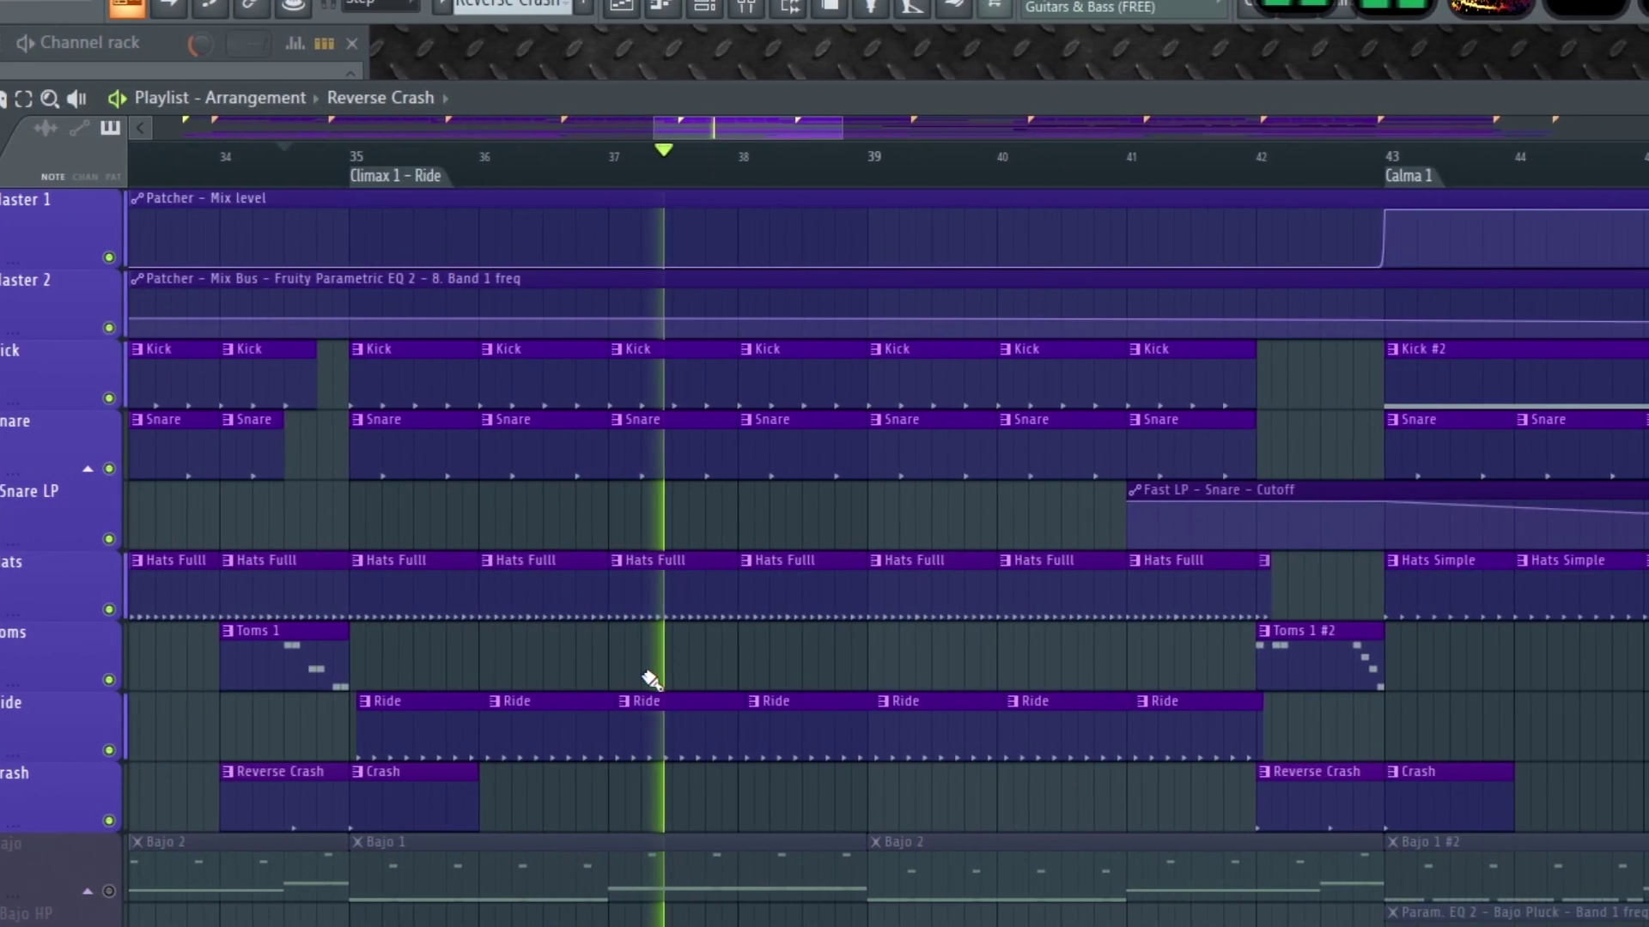
key("space")
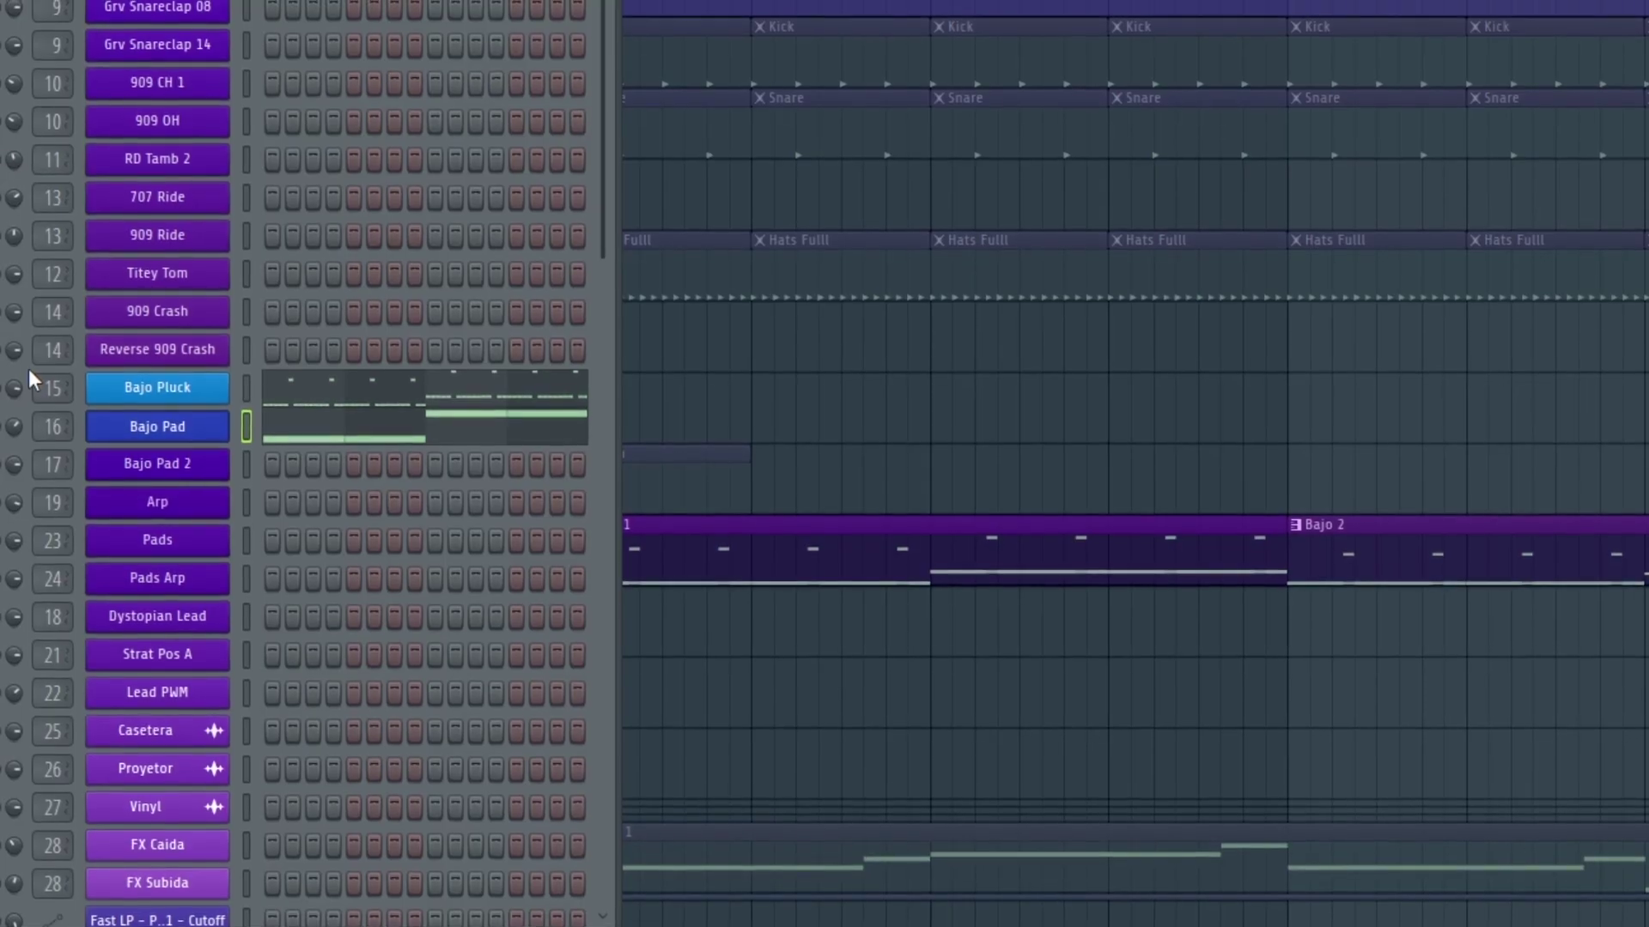
Step: Audition the bass pattern while opening the 3x Osc synths of the Bajo Pluck and Bajo Pad channels
key("space")
key("space")
left_click(163, 407)
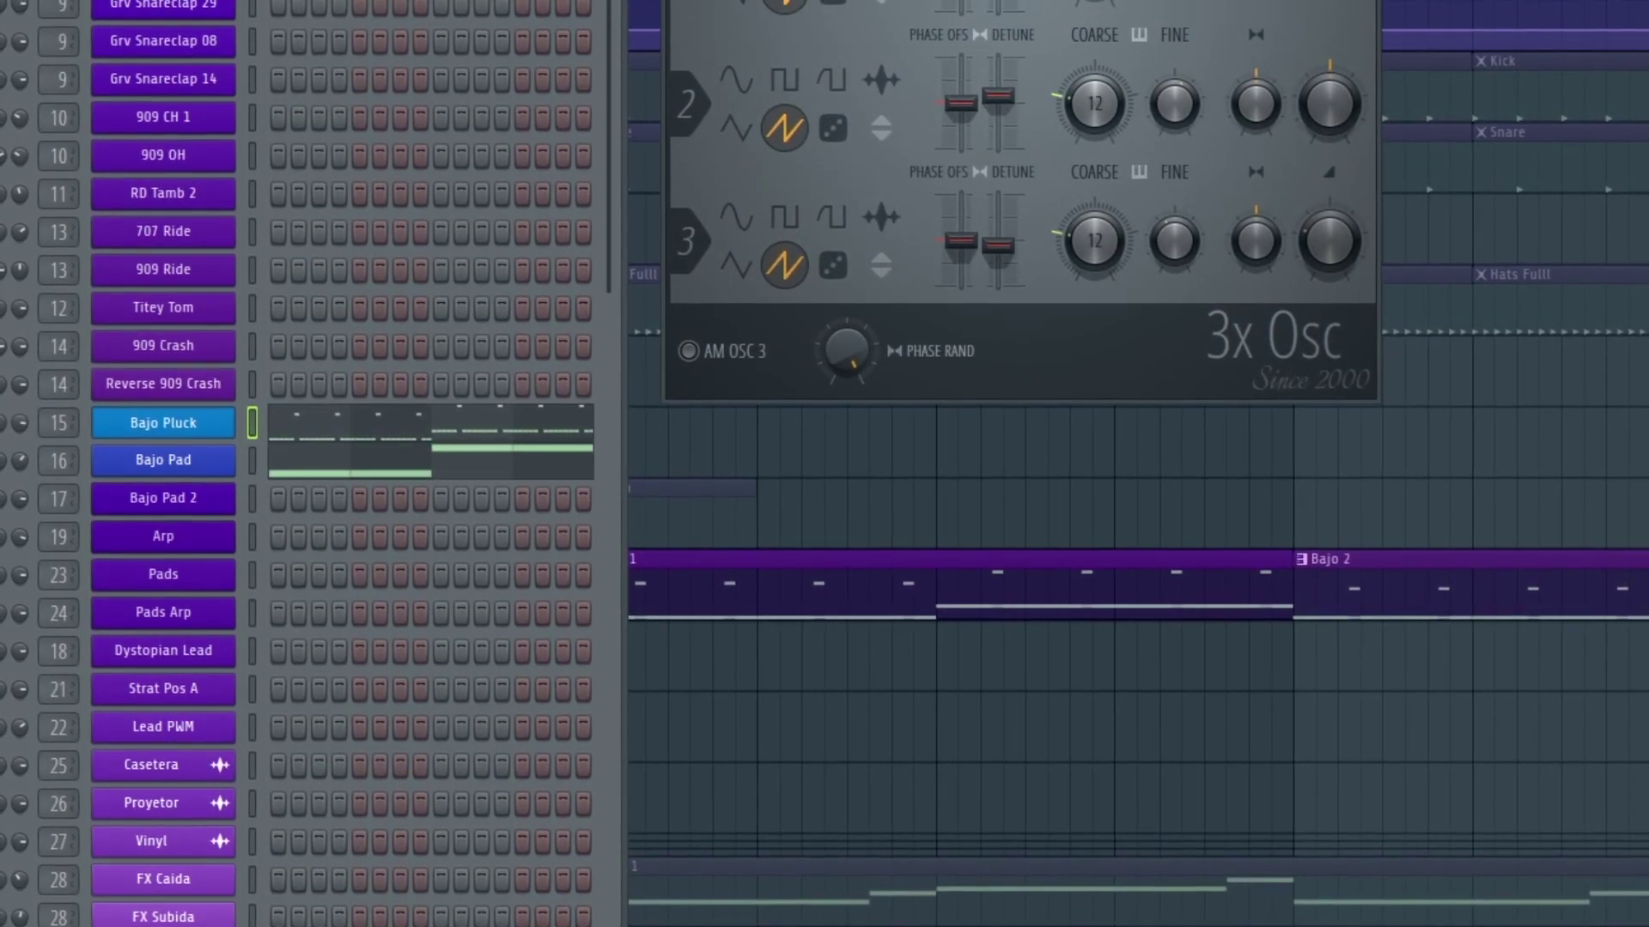
key("space")
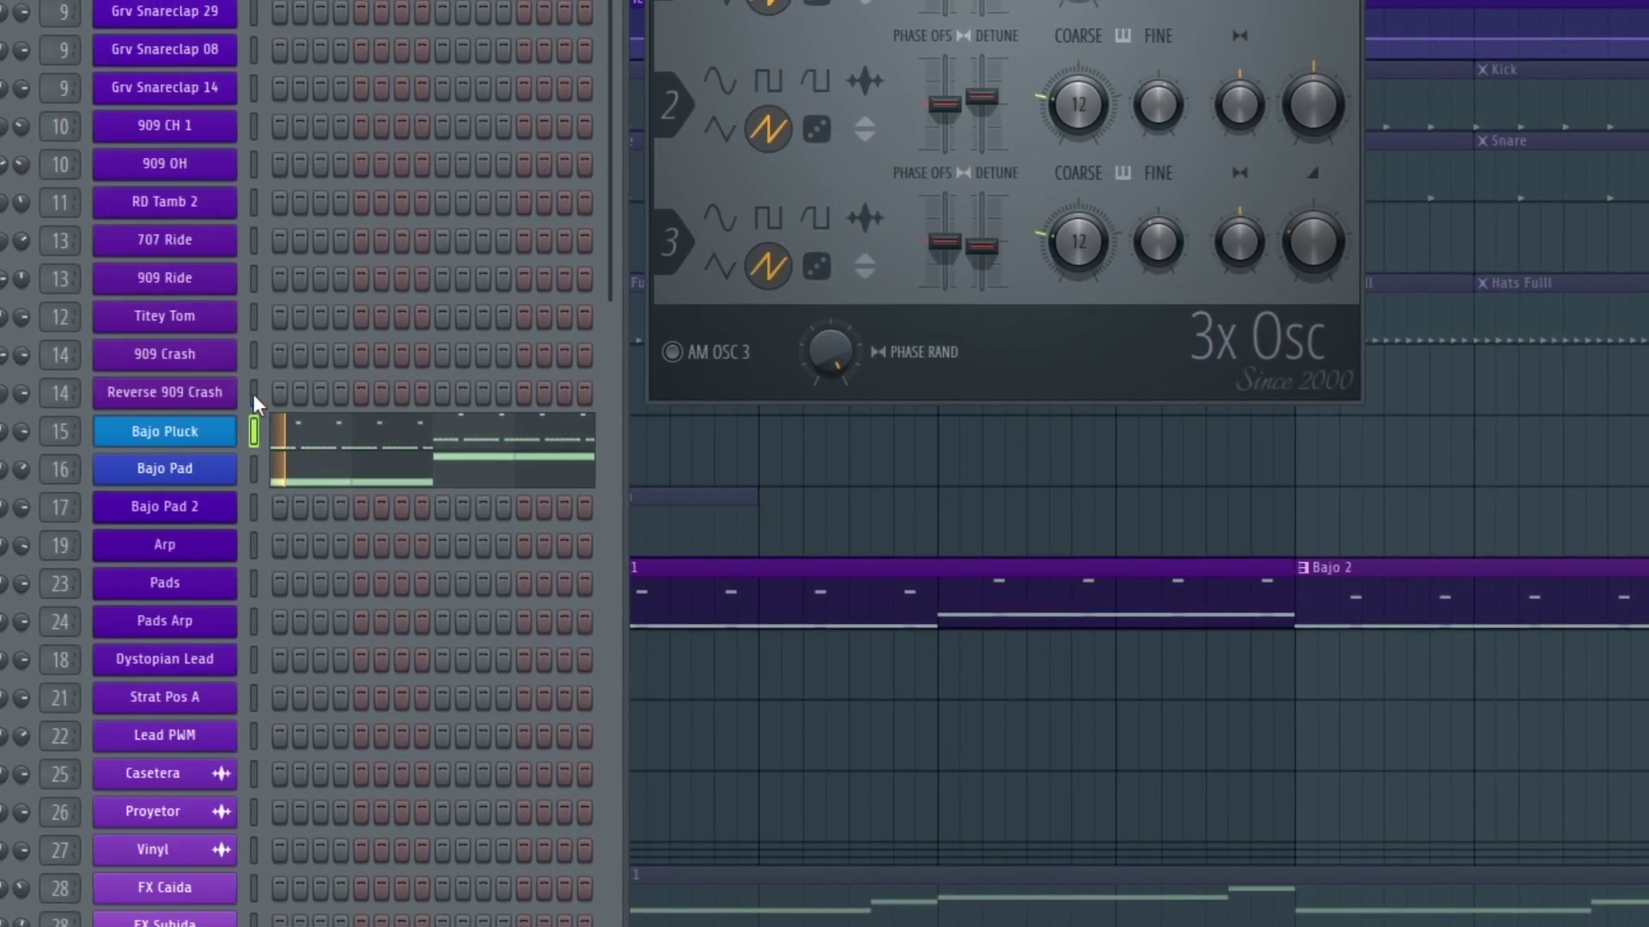
key("space")
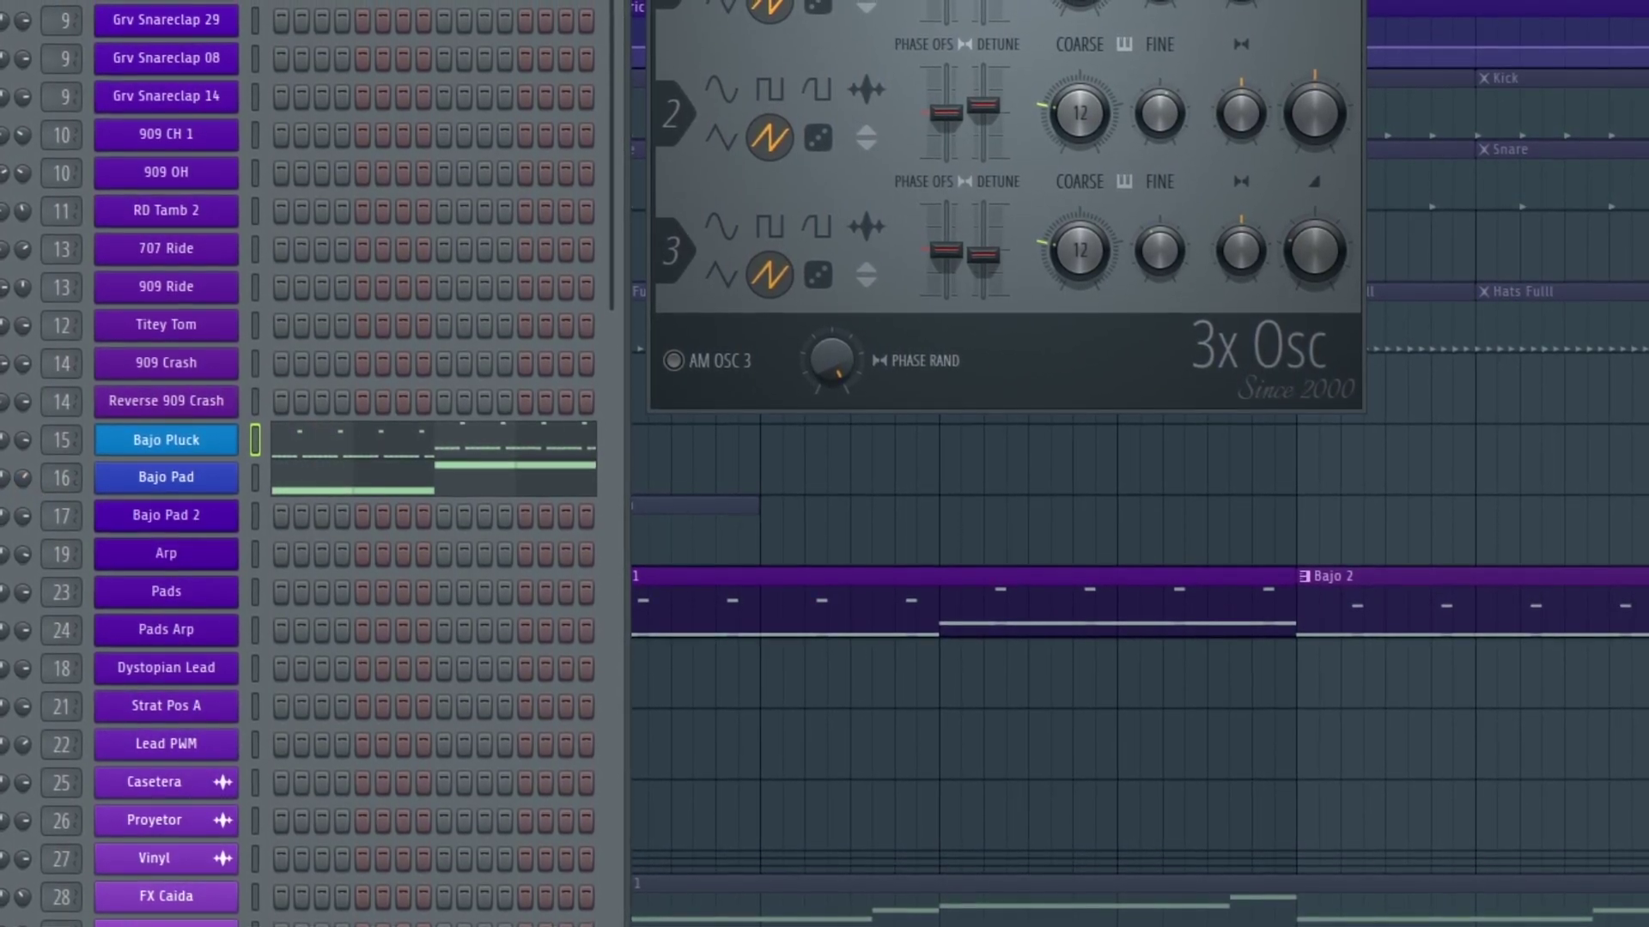
left_click(179, 484)
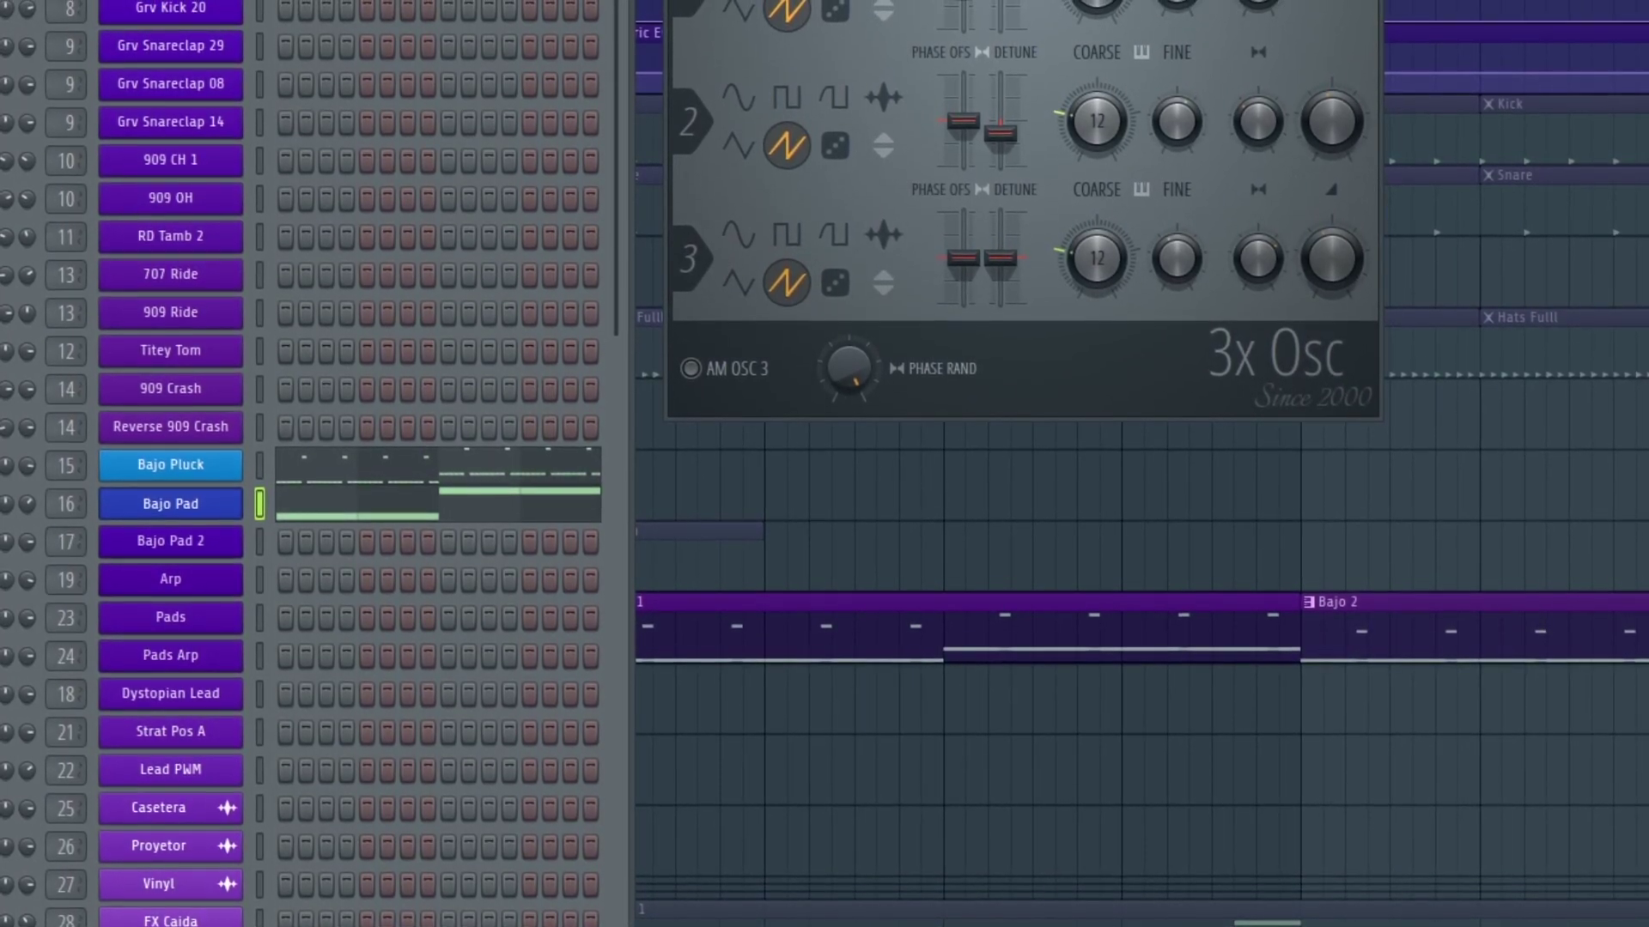
key("space")
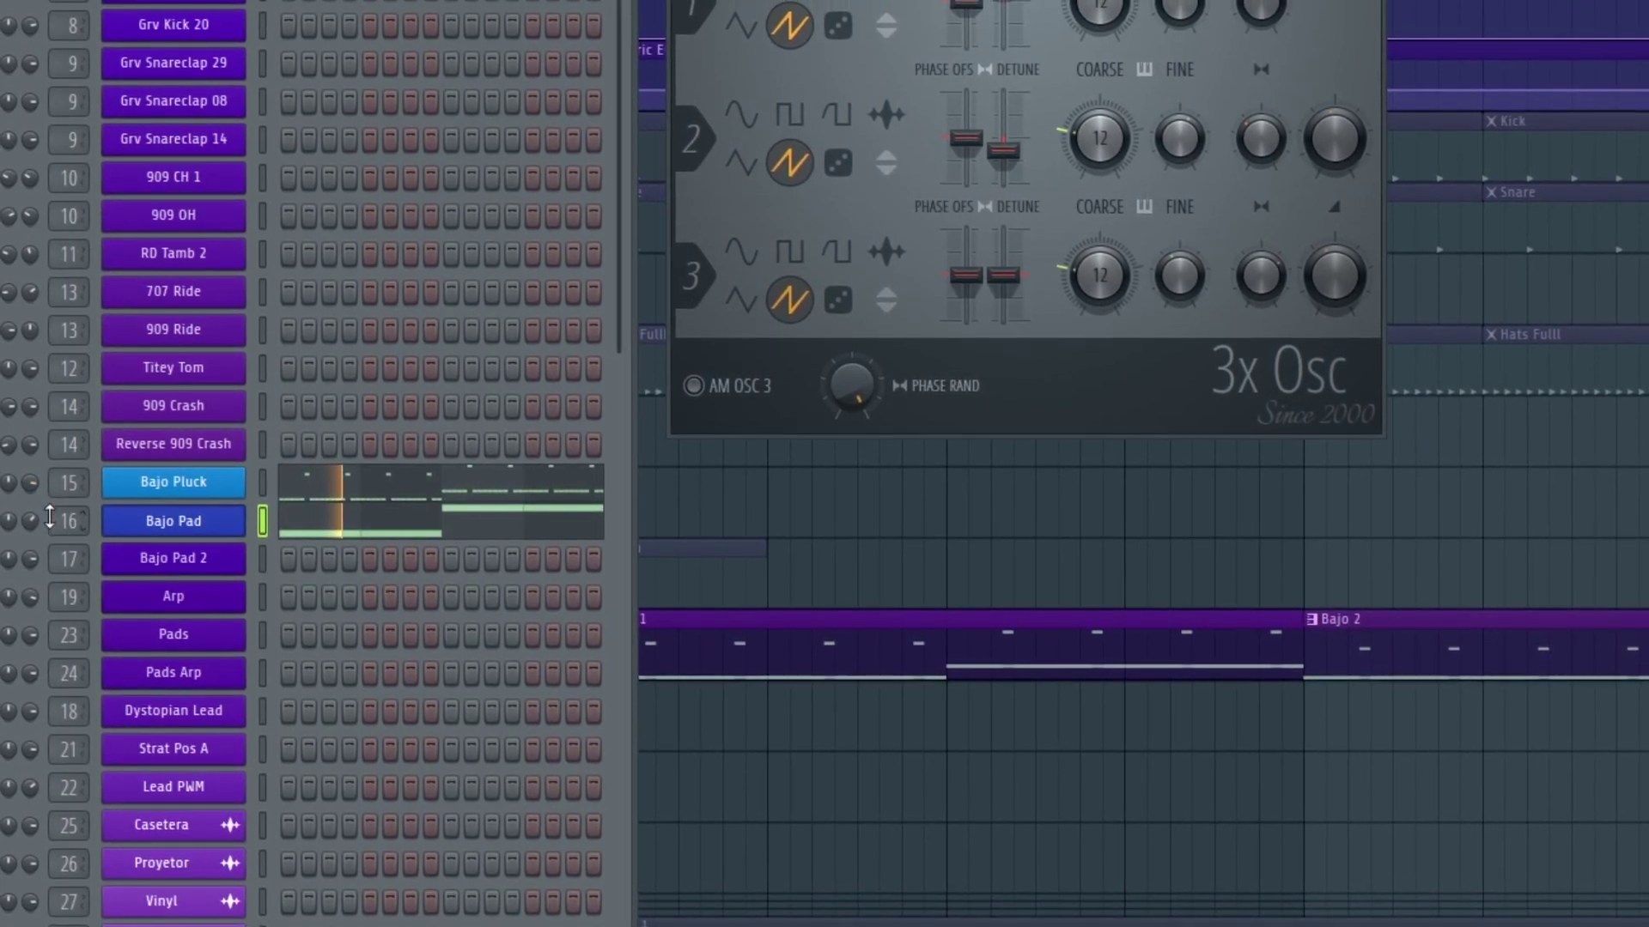
Step: Open the Bajo Pluck notes in the piano roll and examine the sequence during playback
left_click(365, 504)
scroll(367, 481, "up", 2)
scroll(361, 489, "up", 4)
scroll(335, 513, "up", 2)
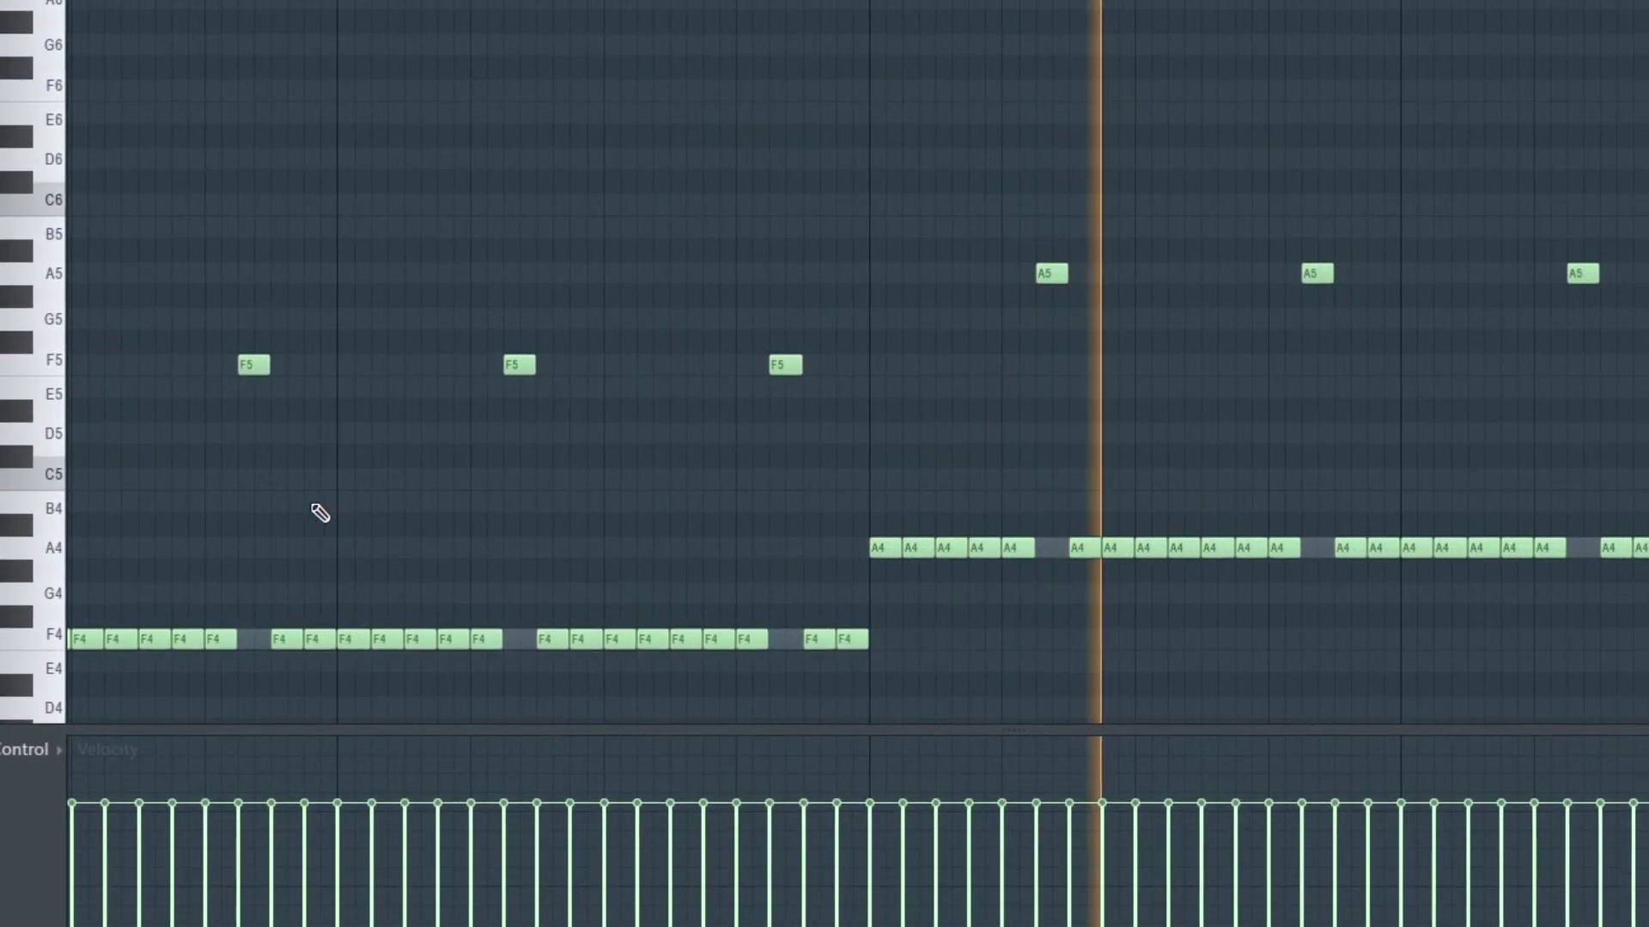
scroll(773, 230, "down", 3)
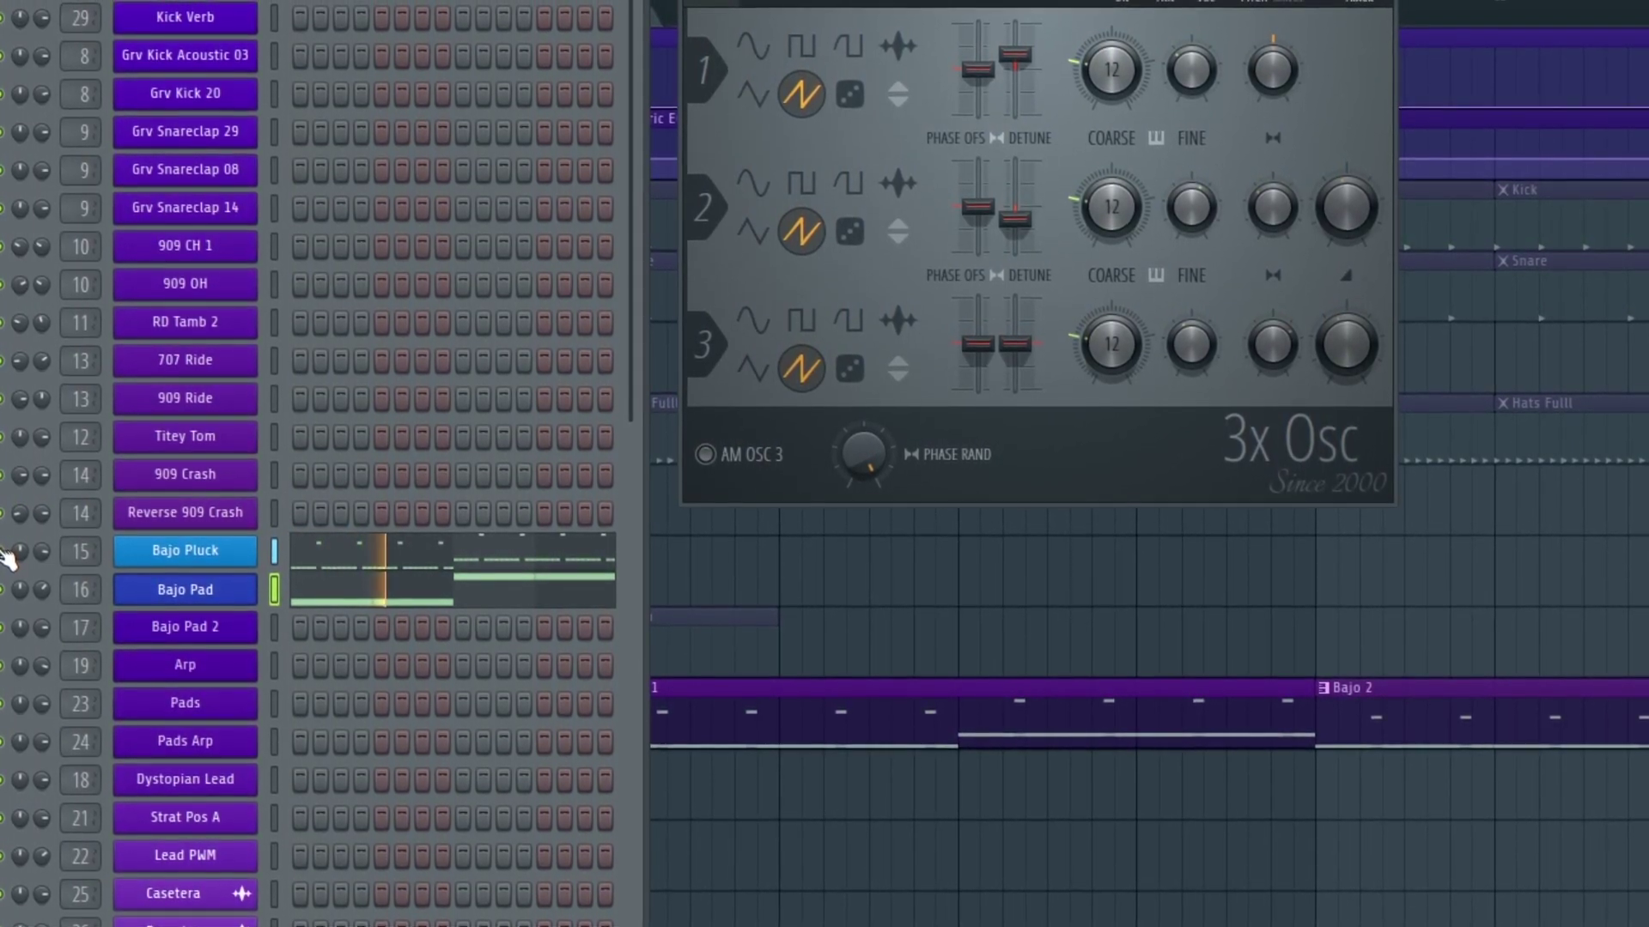
Step: Play the Arp track from the Melodia section and examine its clips and cutoff automation along the playlist
right_click(950, 601)
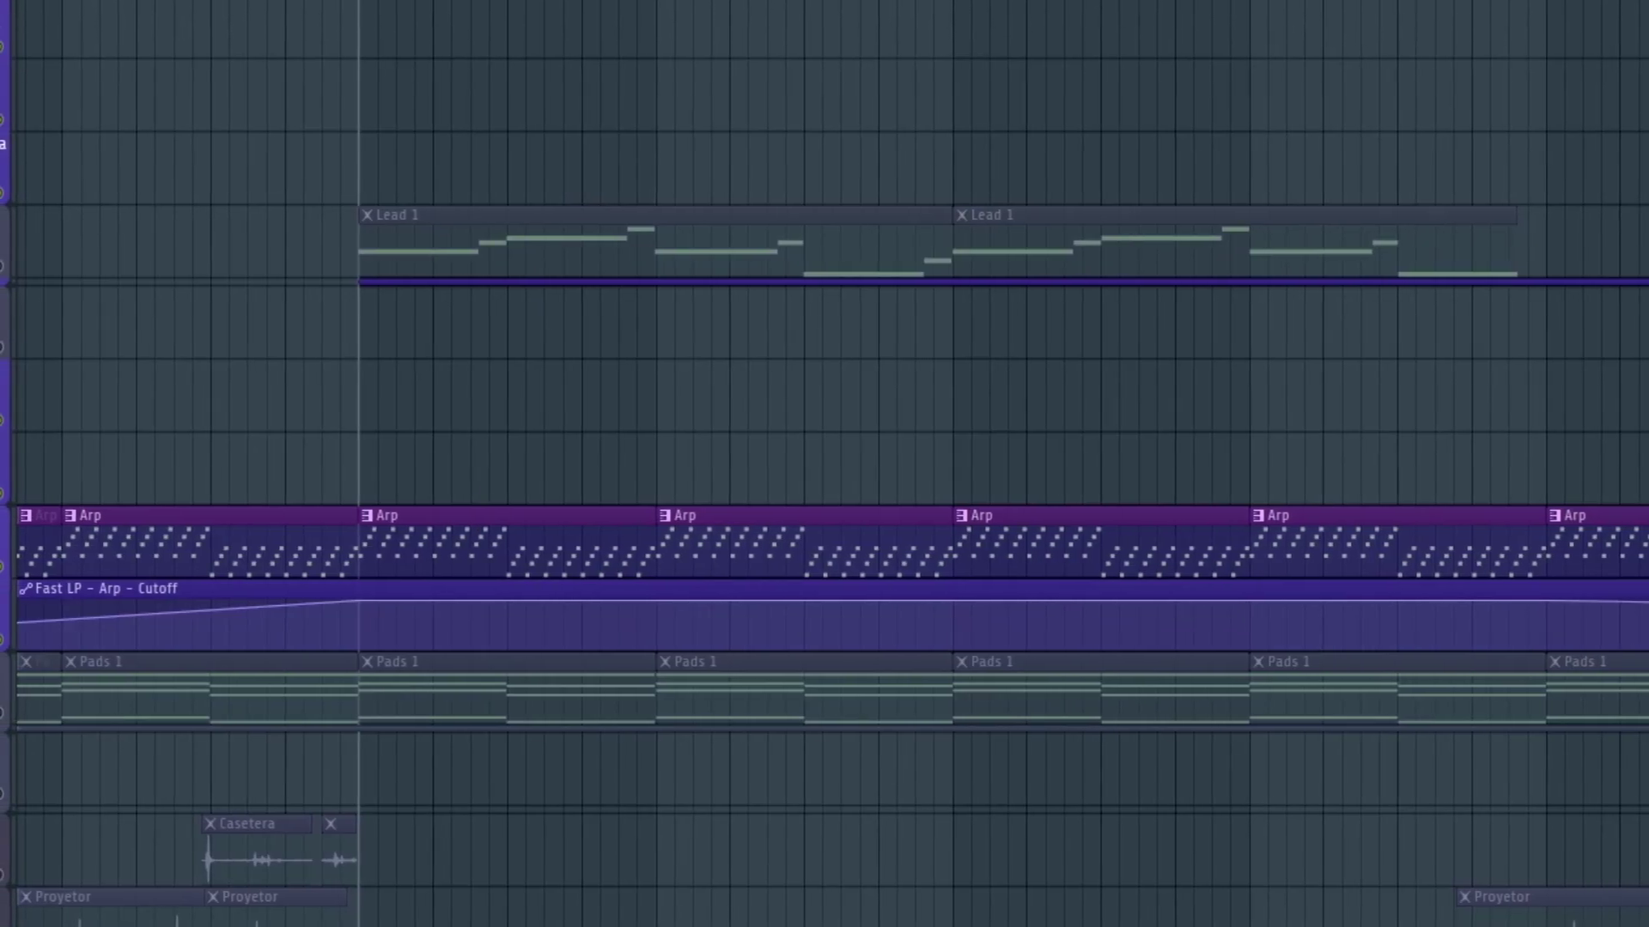
key("space")
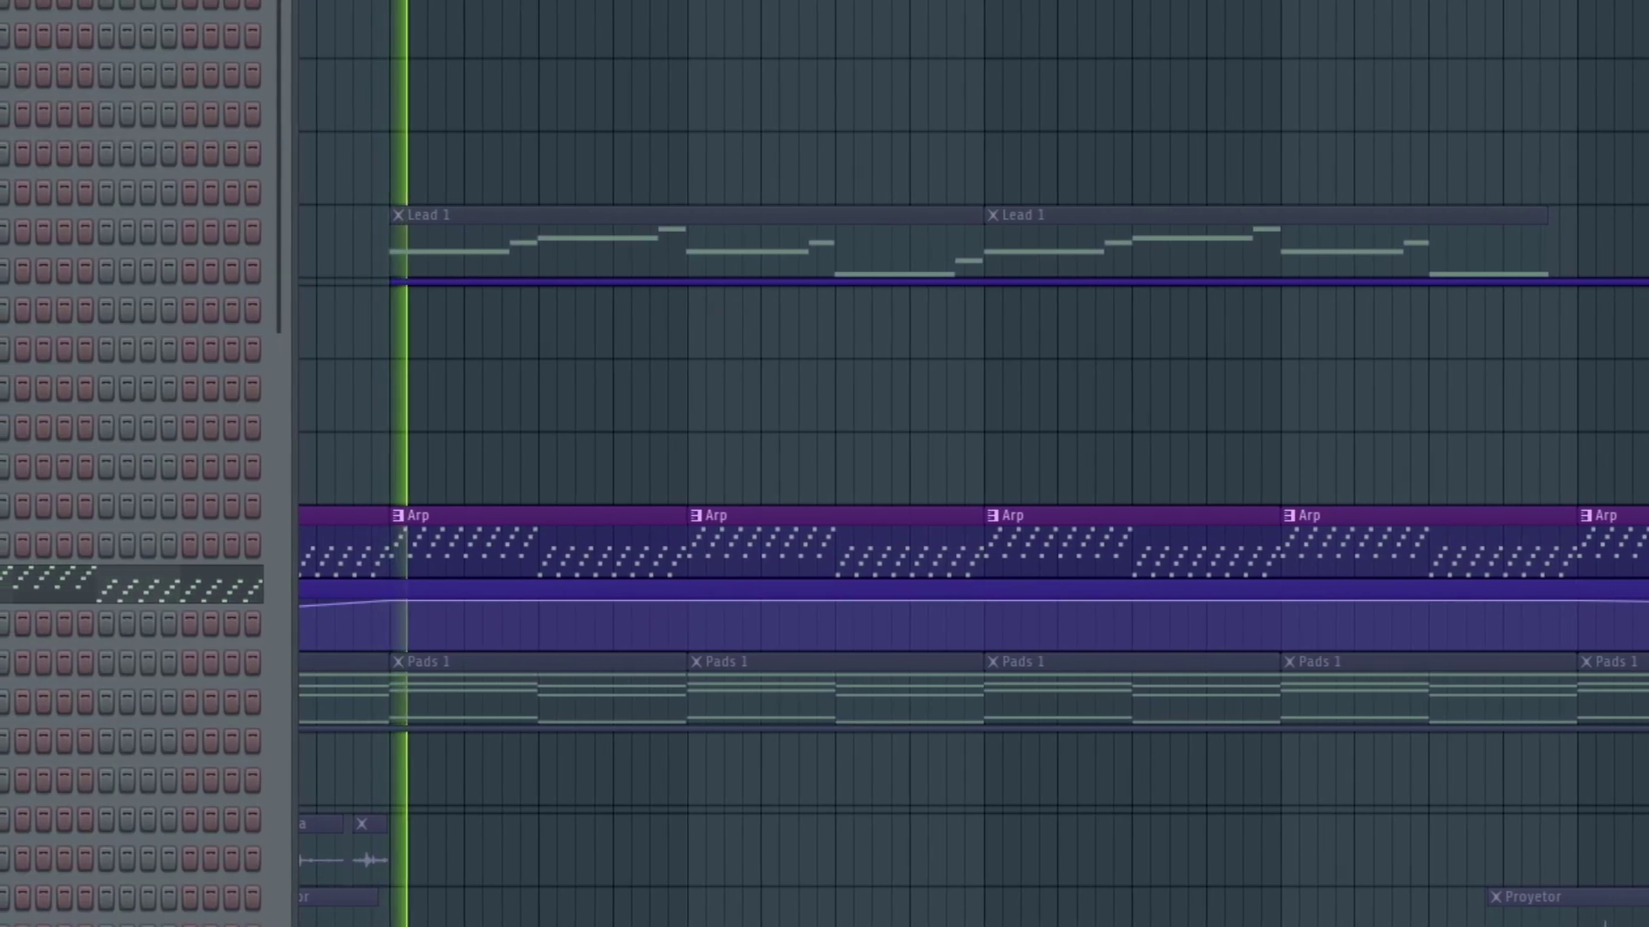
left_click(7, 587)
scroll(24, 540, "down", 2)
scroll(26, 542, "up", 5)
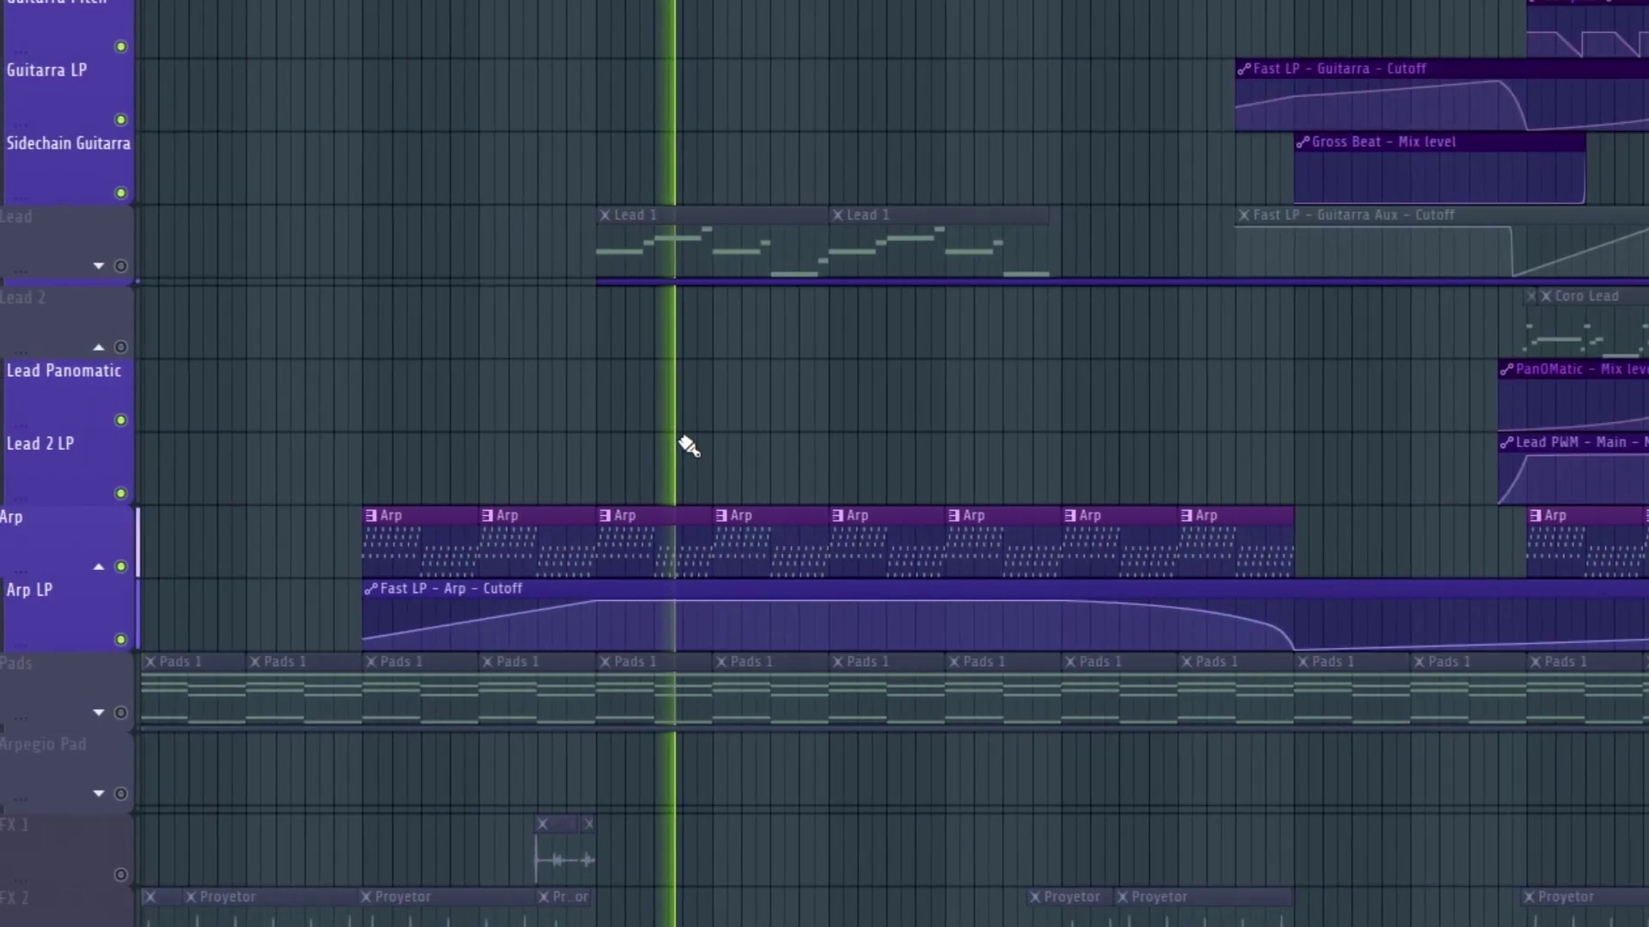
scroll(721, 443, "down", 3)
scroll(709, 445, "up", 6)
scroll(534, 439, "down", 3)
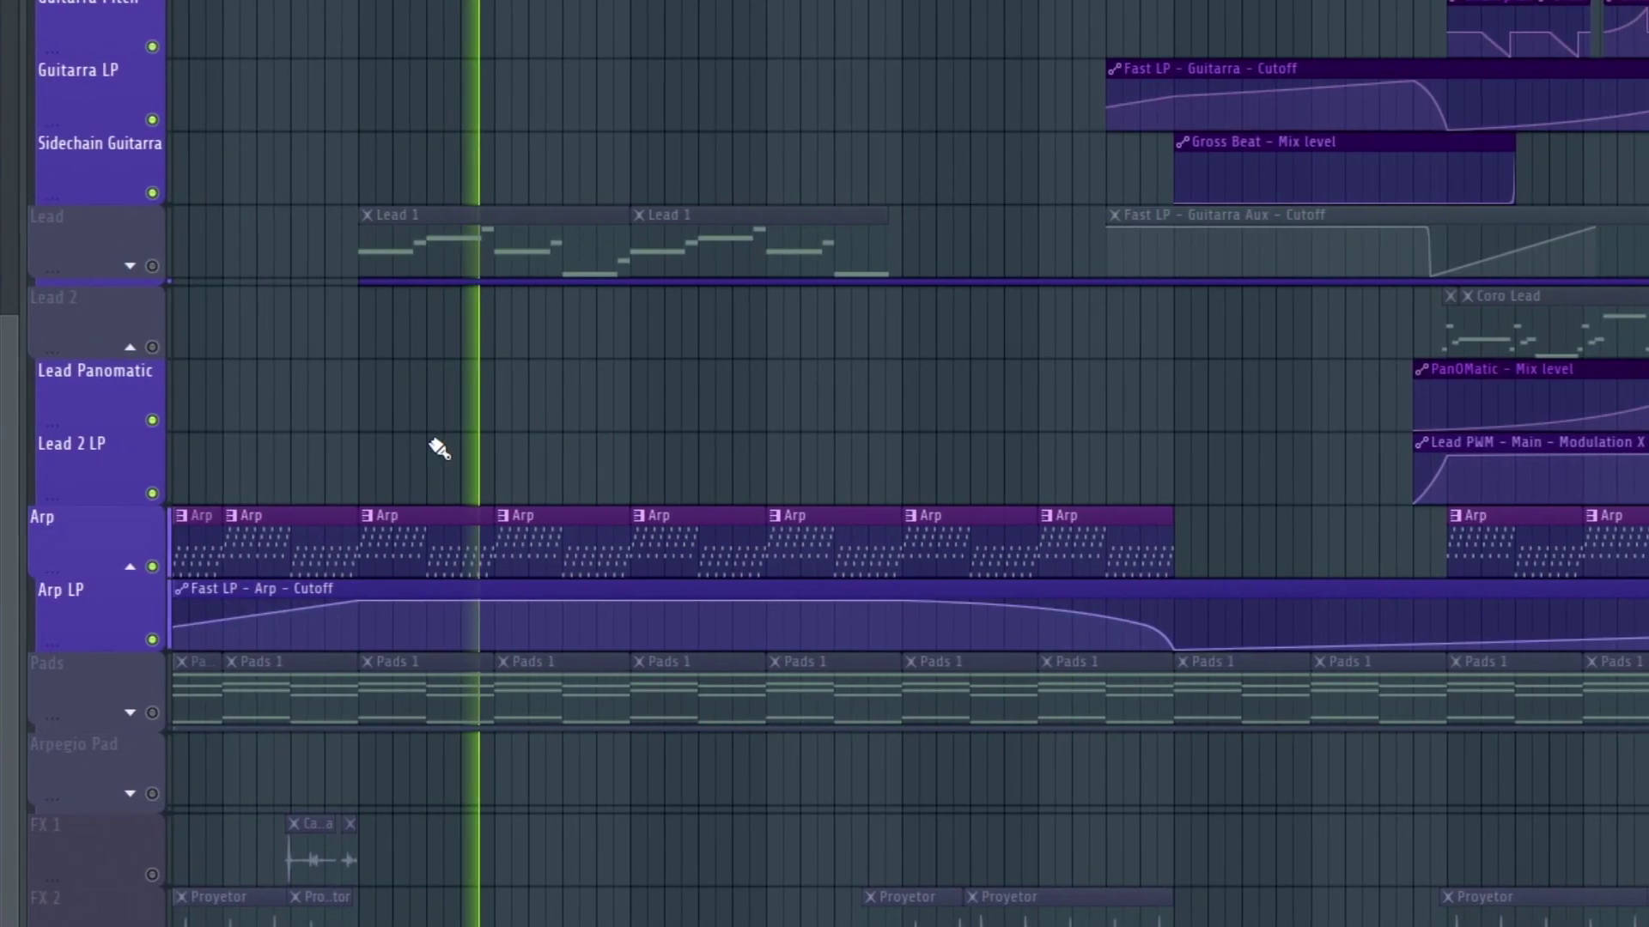
scroll(438, 448, "up", 3)
Step: Open the Arp channel's 3x Osc settings, return to the playlist and stop playback
key("F6")
left_click(24, 584)
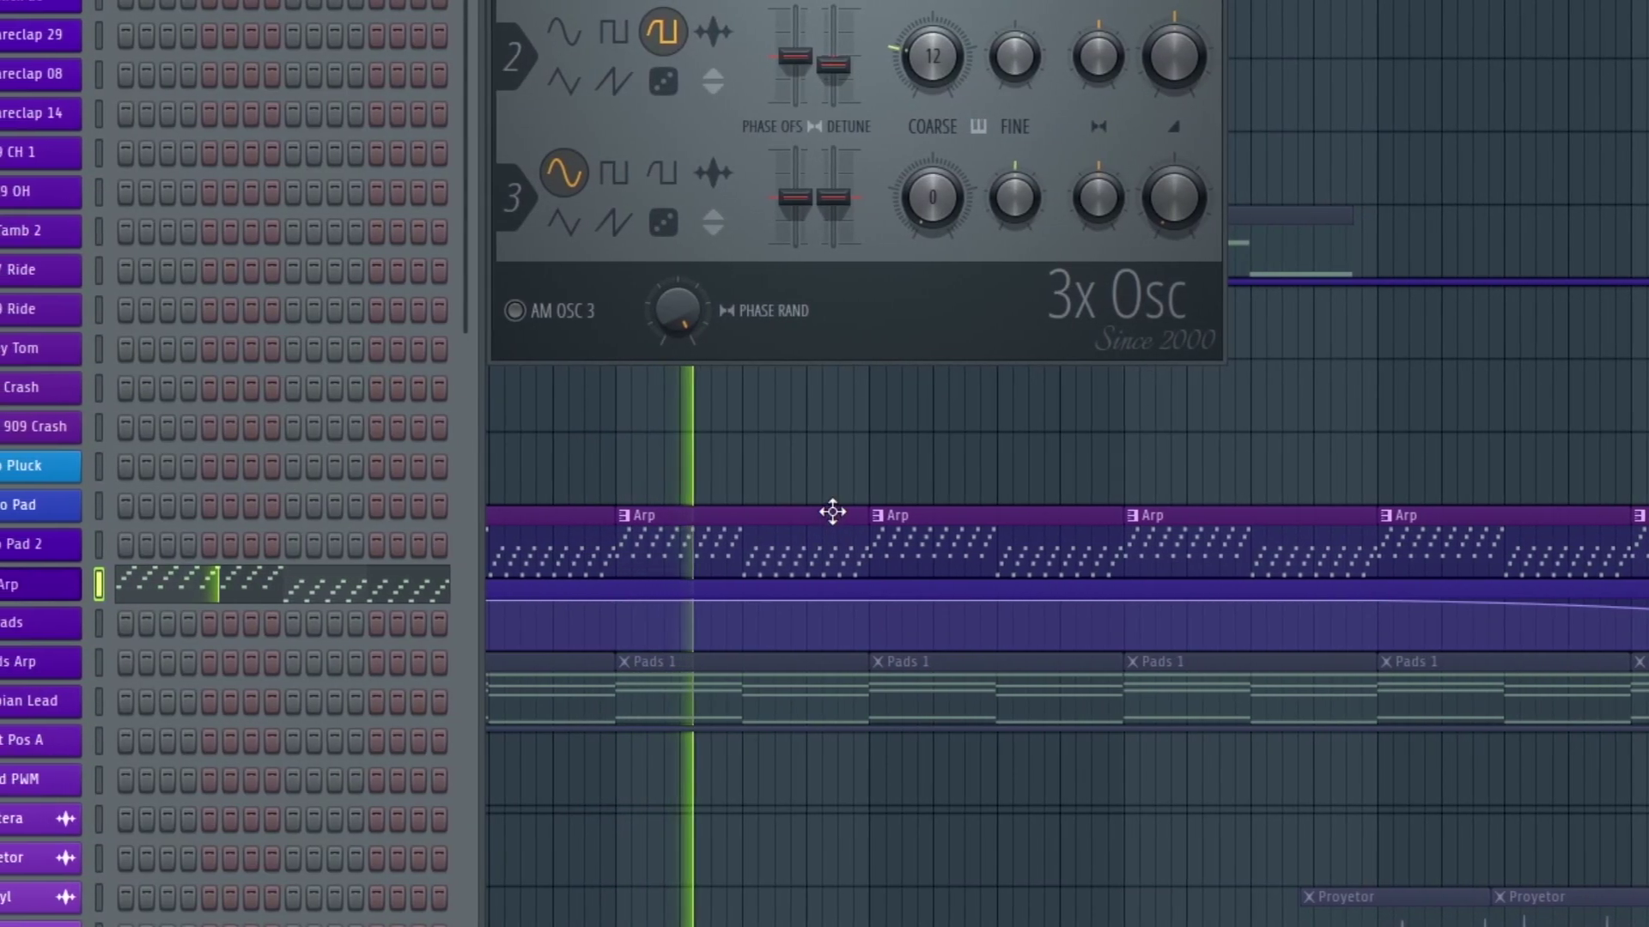
key("F5")
scroll(851, 463, "down", 3)
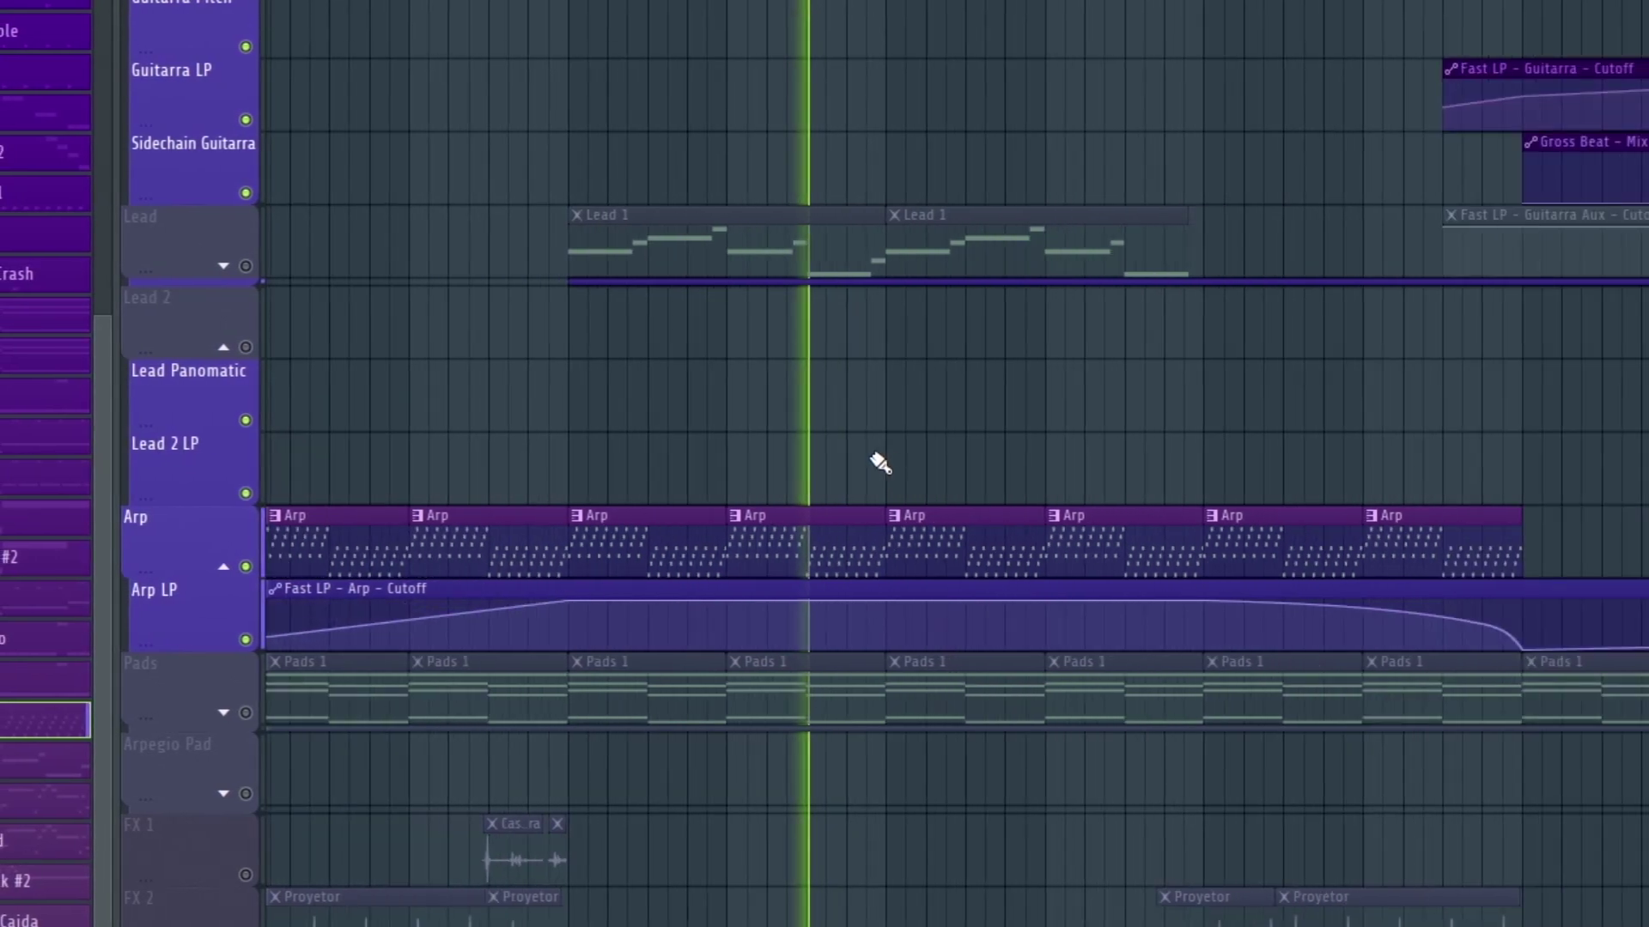
key("space")
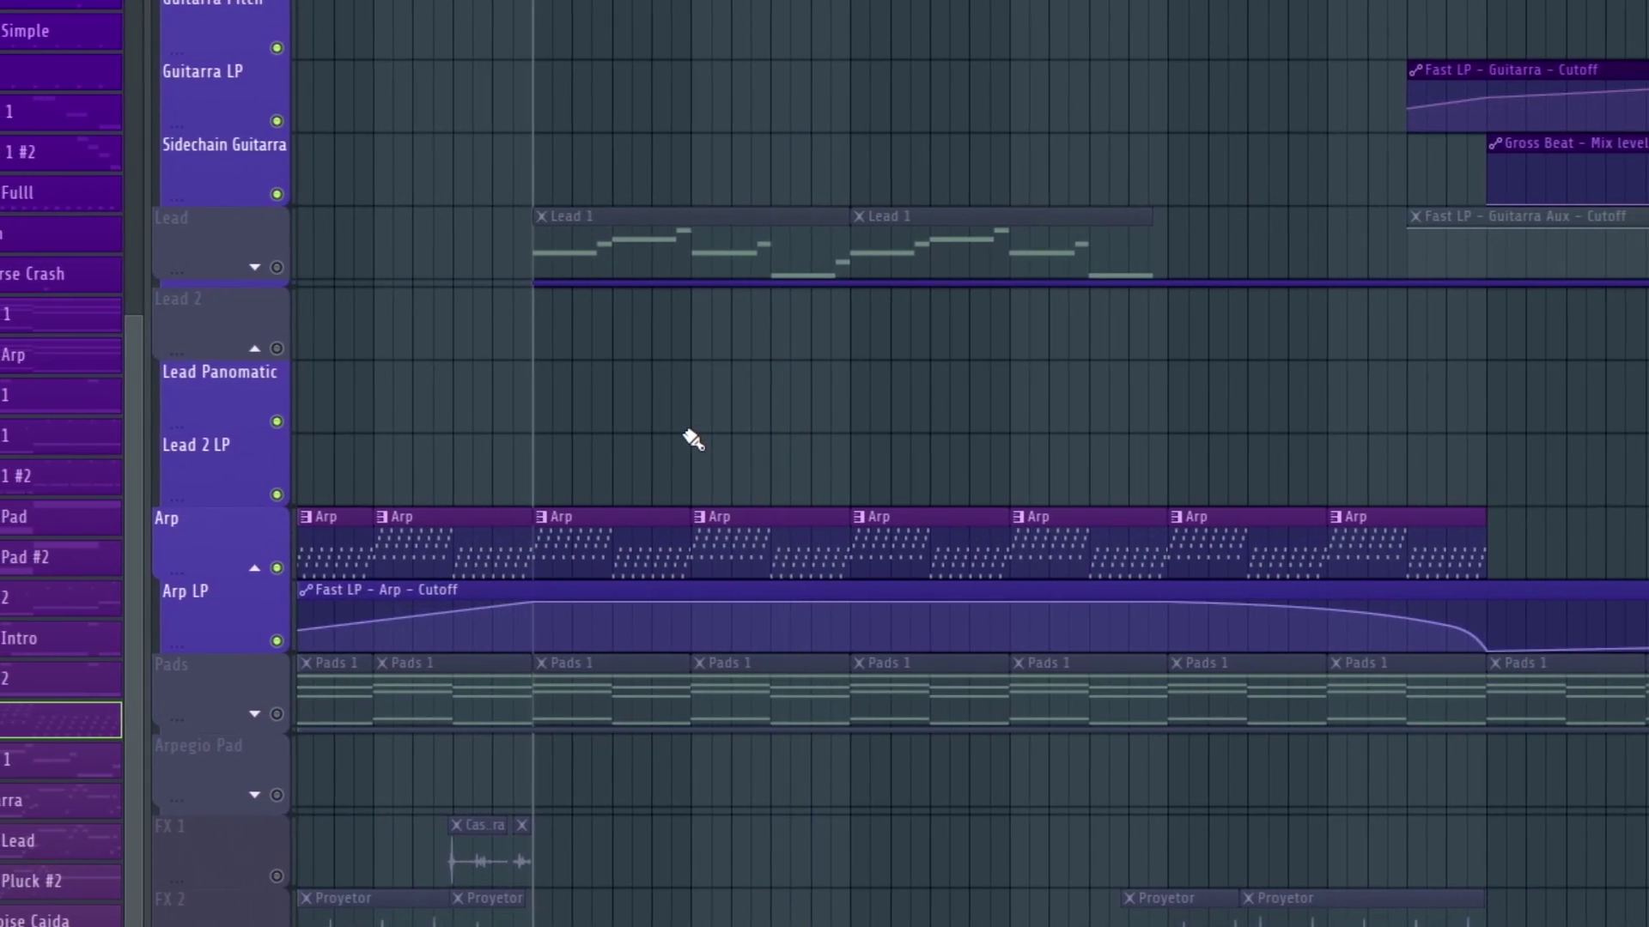
Step: Mute the Arp track with the Pads tracks enabled, and show the Pads 1 pattern in the Channel rack
left_click(277, 567)
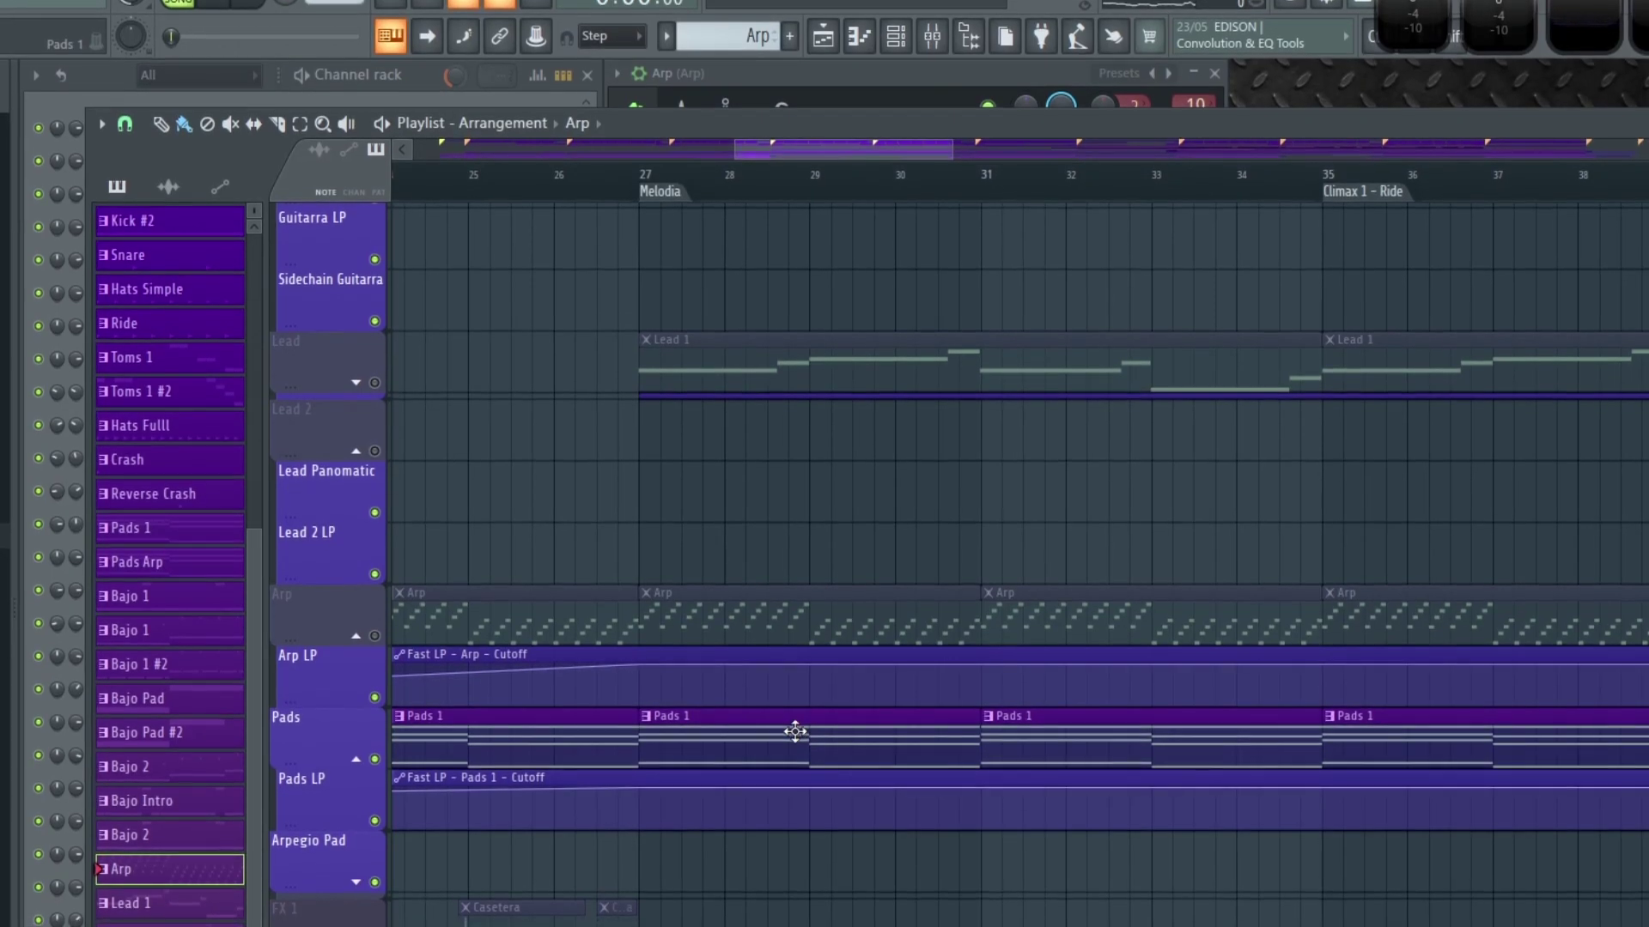
left_click(795, 732)
left_click(425, 76)
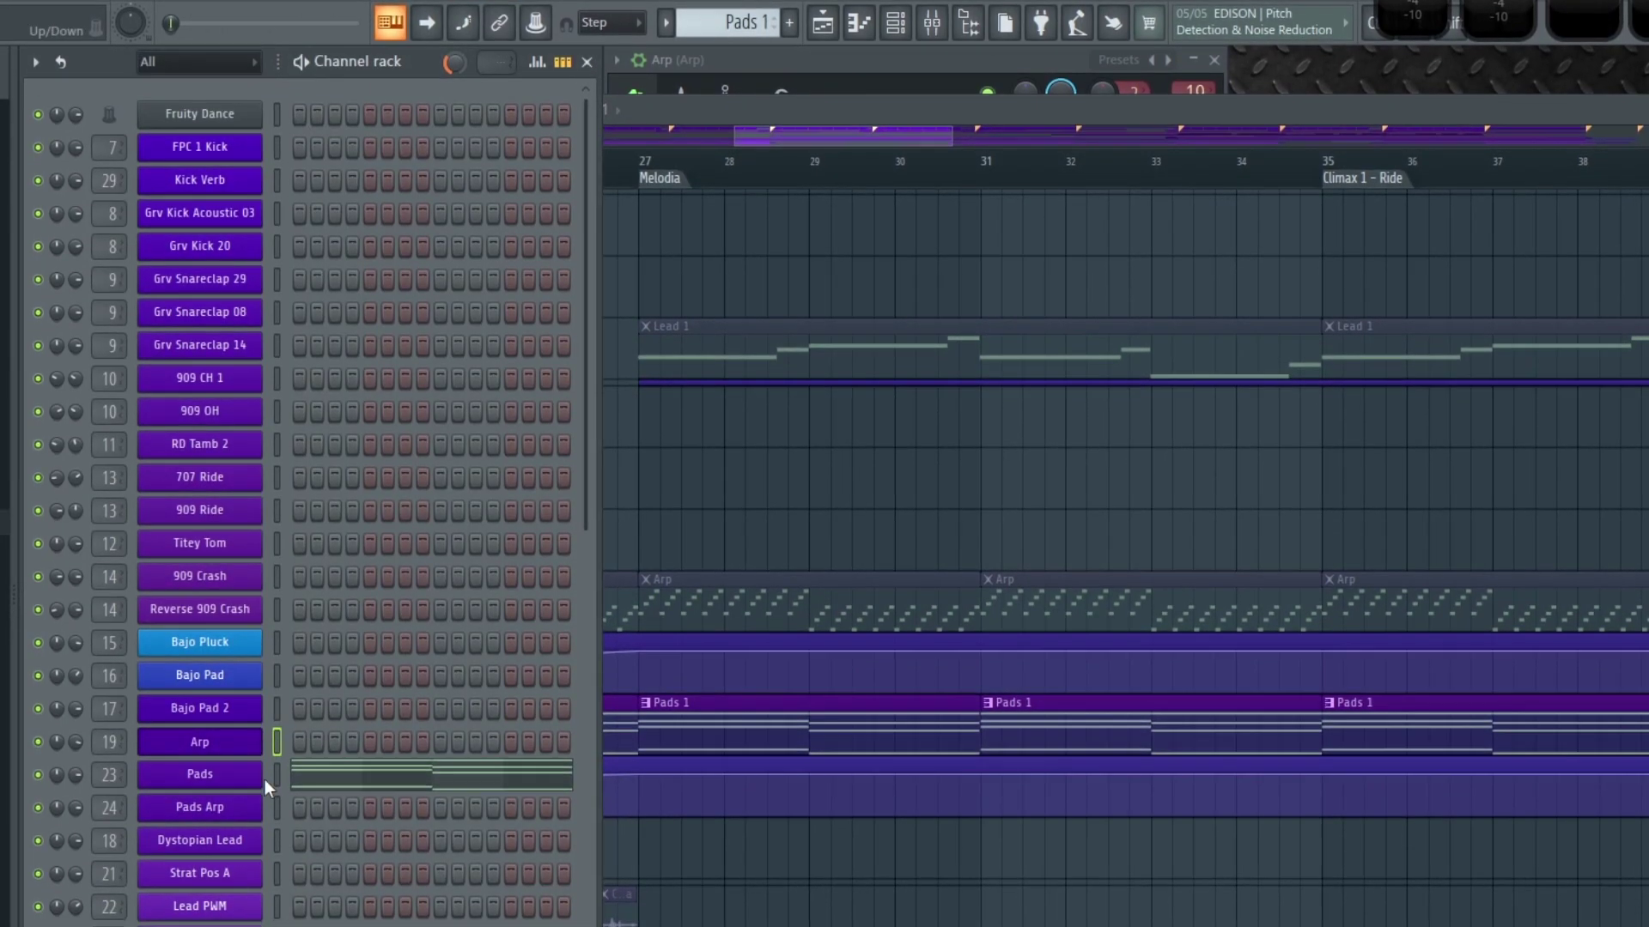
Step: Open the Pads channel's 3x Osc oscillator settings and move the window next to the Channel rack
left_click(210, 776)
left_click(697, 112)
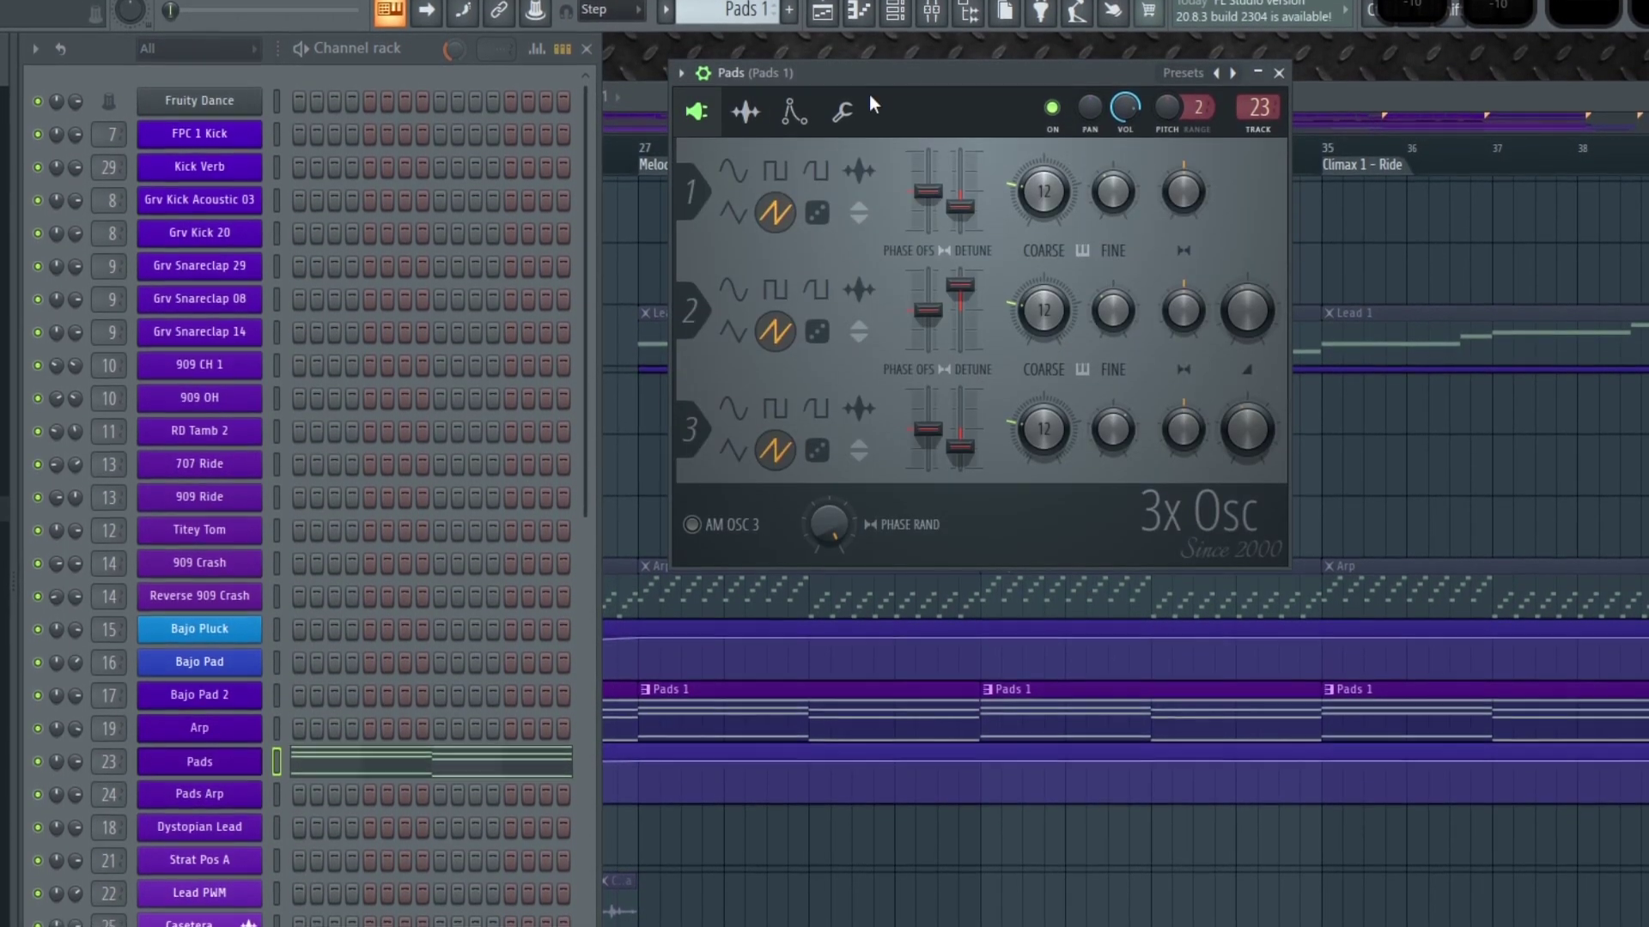
left_click_drag(869, 94, 833, 138)
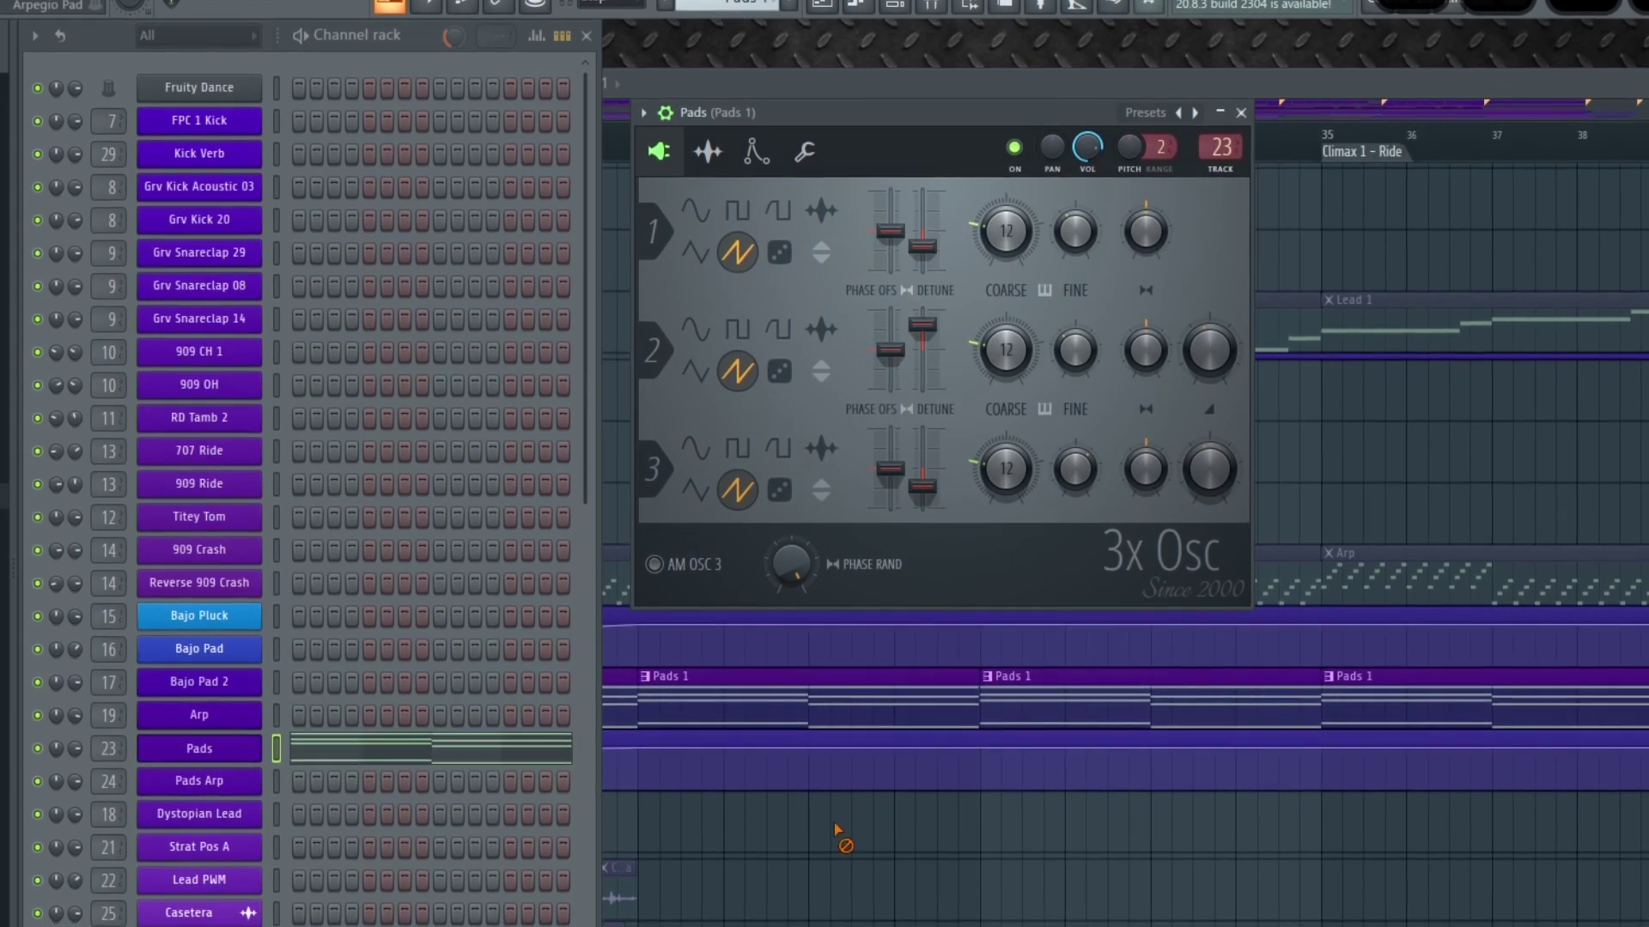
Step: Return to the playlist and play the Pads track from the Melodia section
right_click(834, 824)
left_click(642, 135)
key("space")
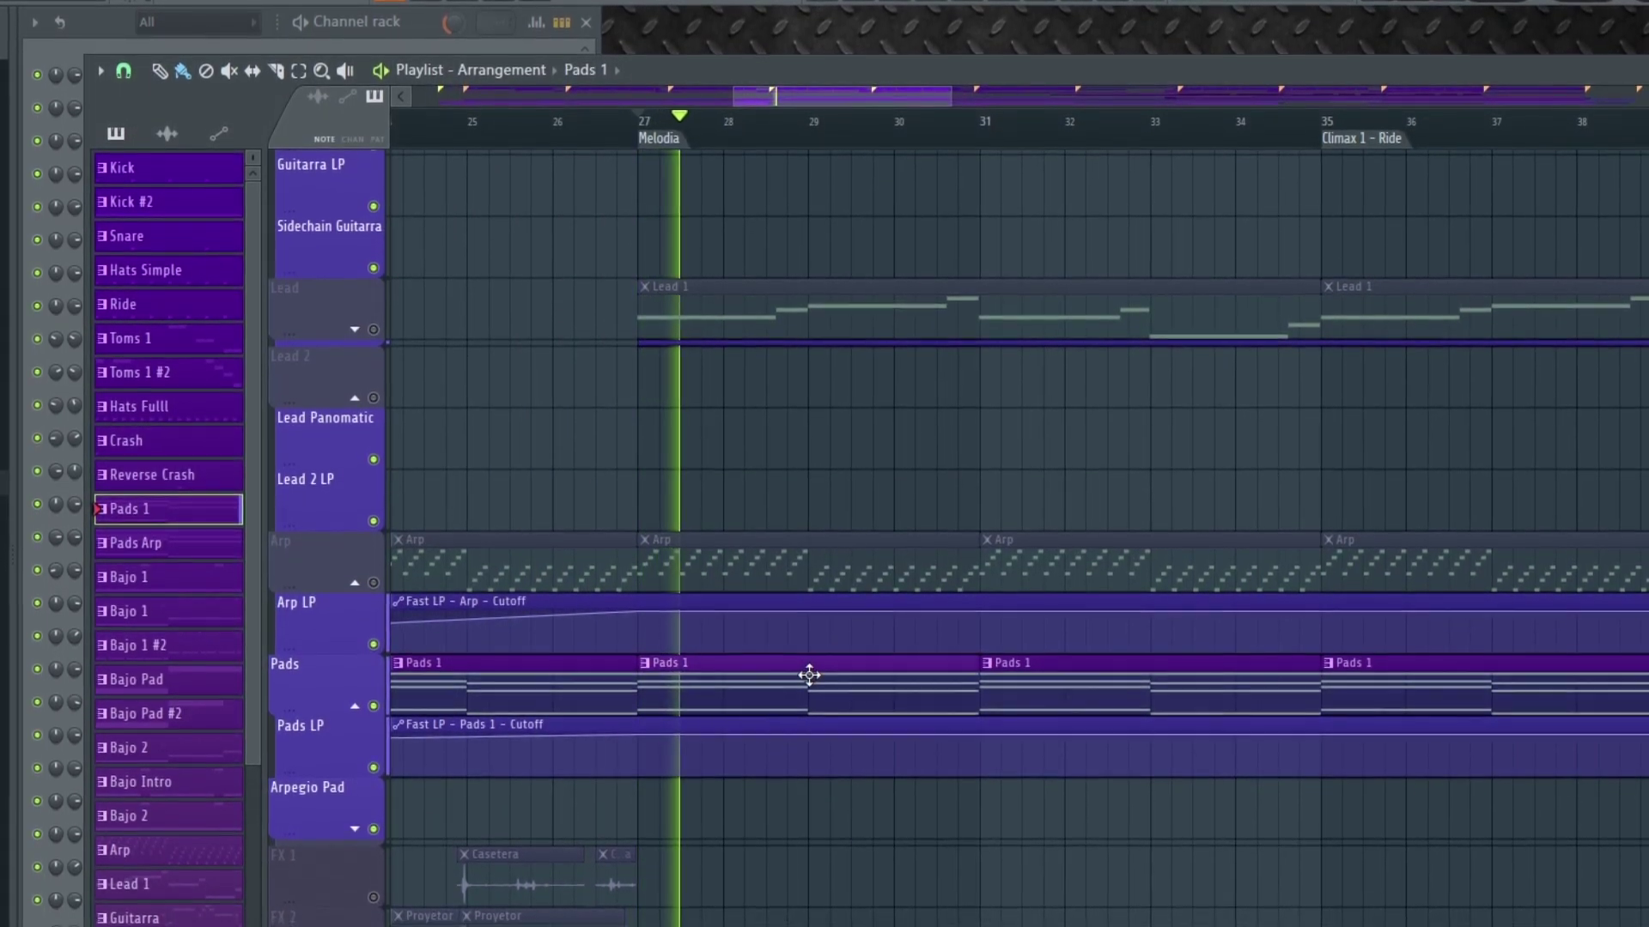
Step: Reopen the Pads channel's 3x Osc during playback to view its settings, and return to the playlist
left_click(147, 47)
left_click(199, 731)
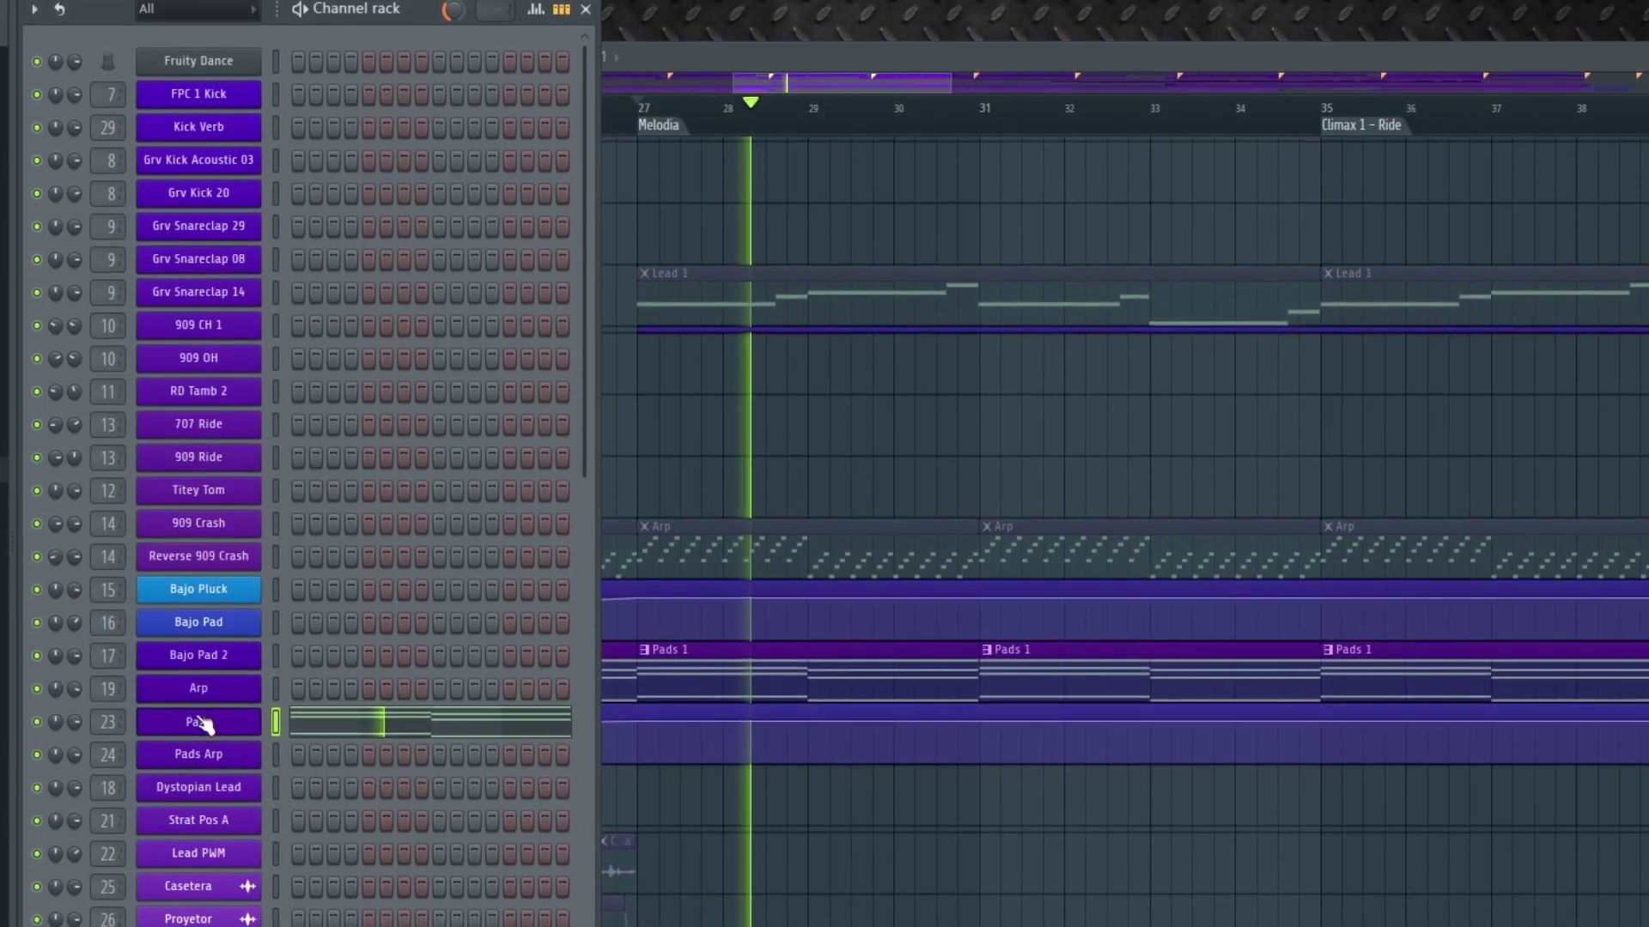
left_click(225, 723)
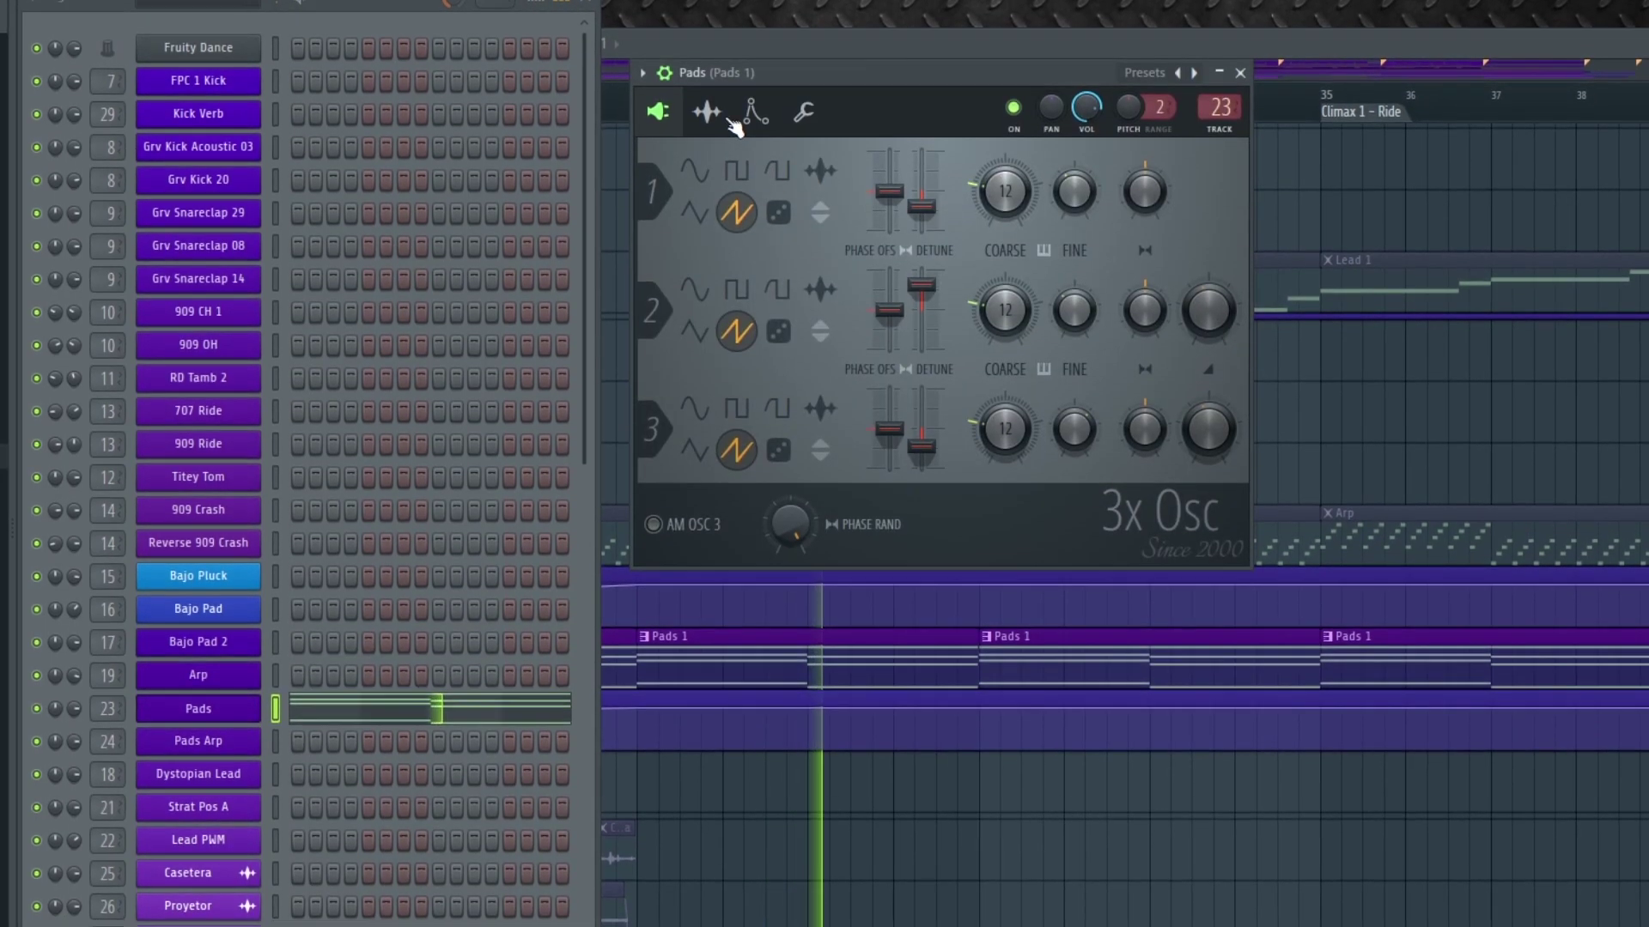
mouse_move(827, 80)
left_mouse_down()
mouse_move(818, 91)
mouse_move(853, 73)
left_mouse_up()
left_click(672, 624)
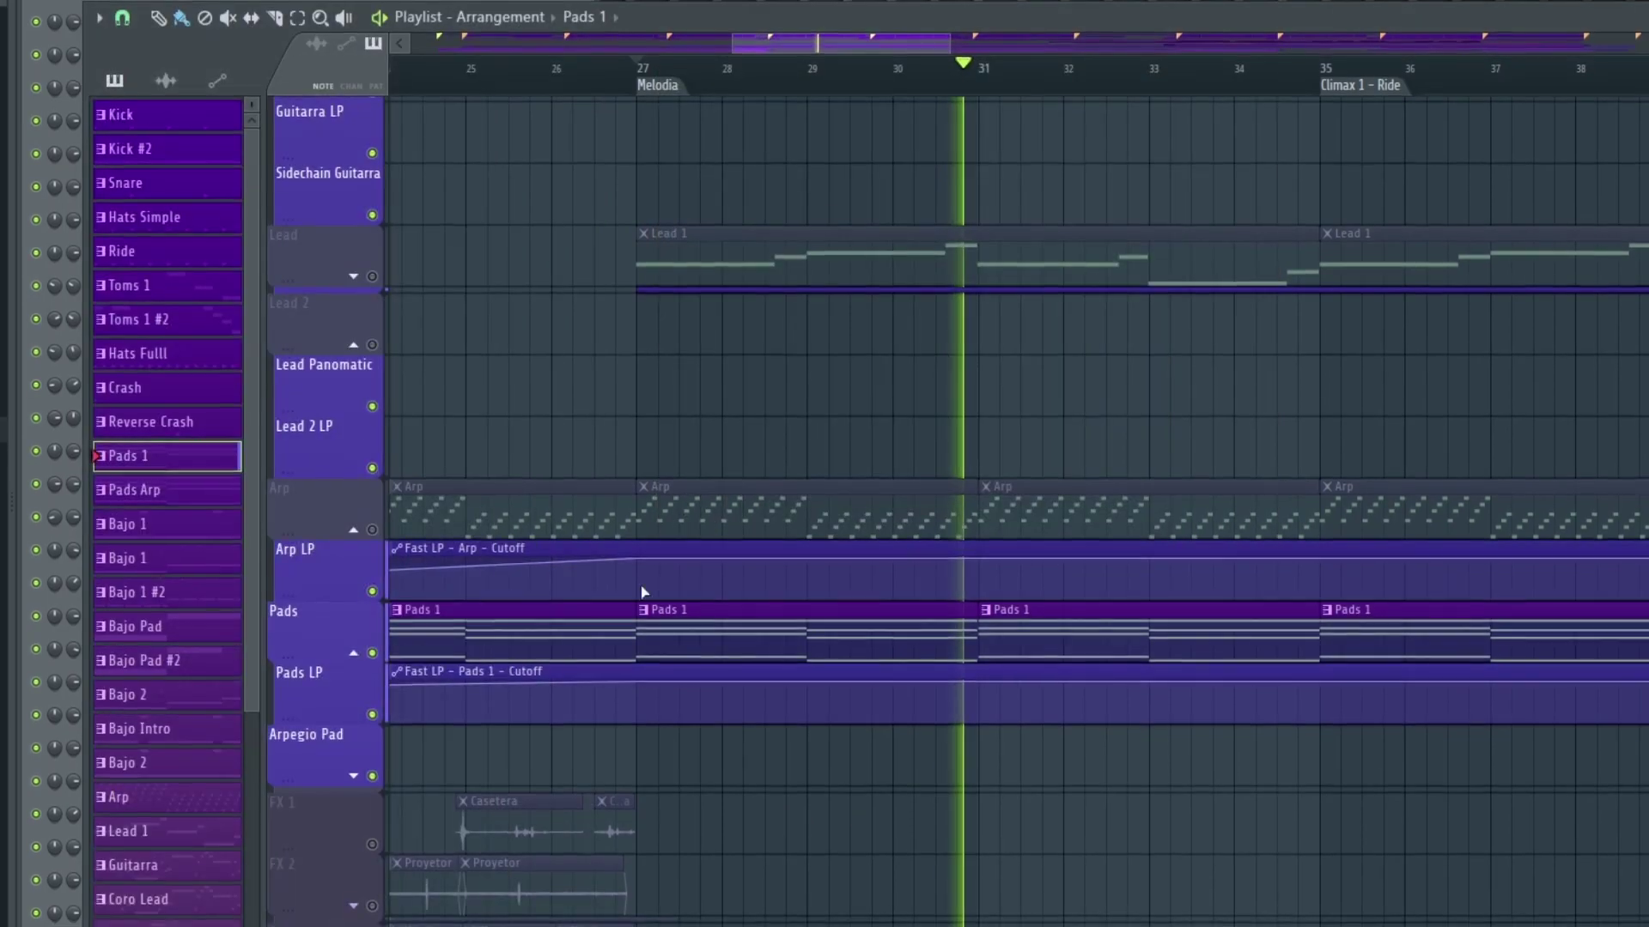
Step: Unmute the Arp track, audition it together with Pads from Melodia towards Climax 1 - Ride, and stop playback
left_click(372, 530)
scroll(999, 816, "down", 3)
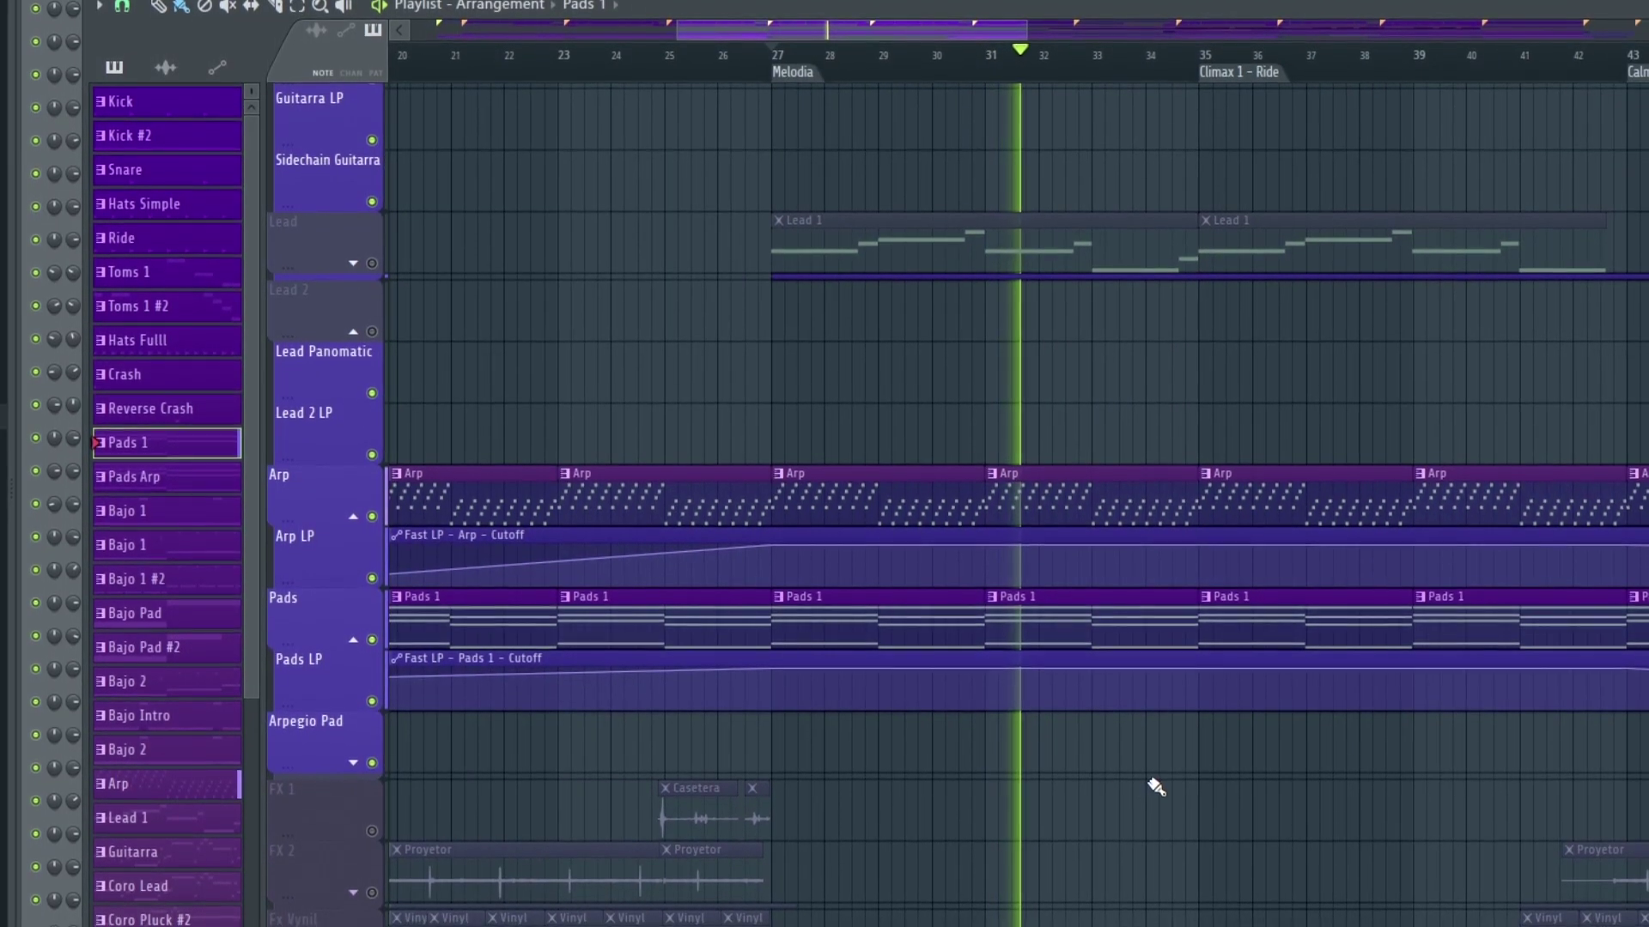
scroll(1074, 772, "right", 6)
scroll(993, 414, "right", 2)
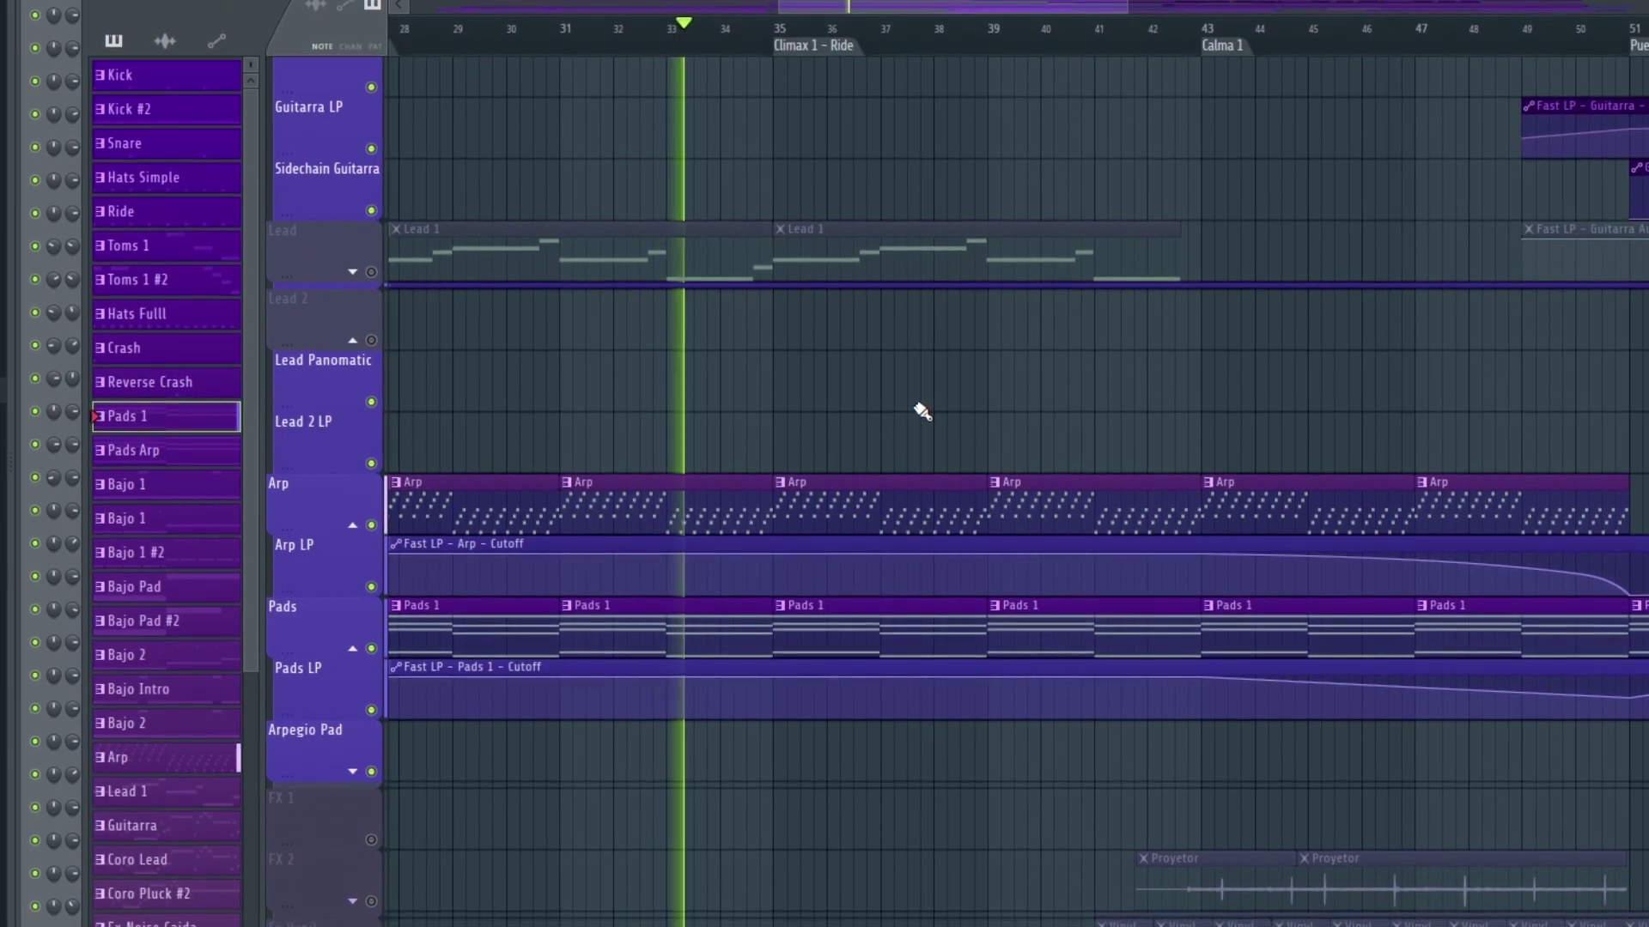
key("space")
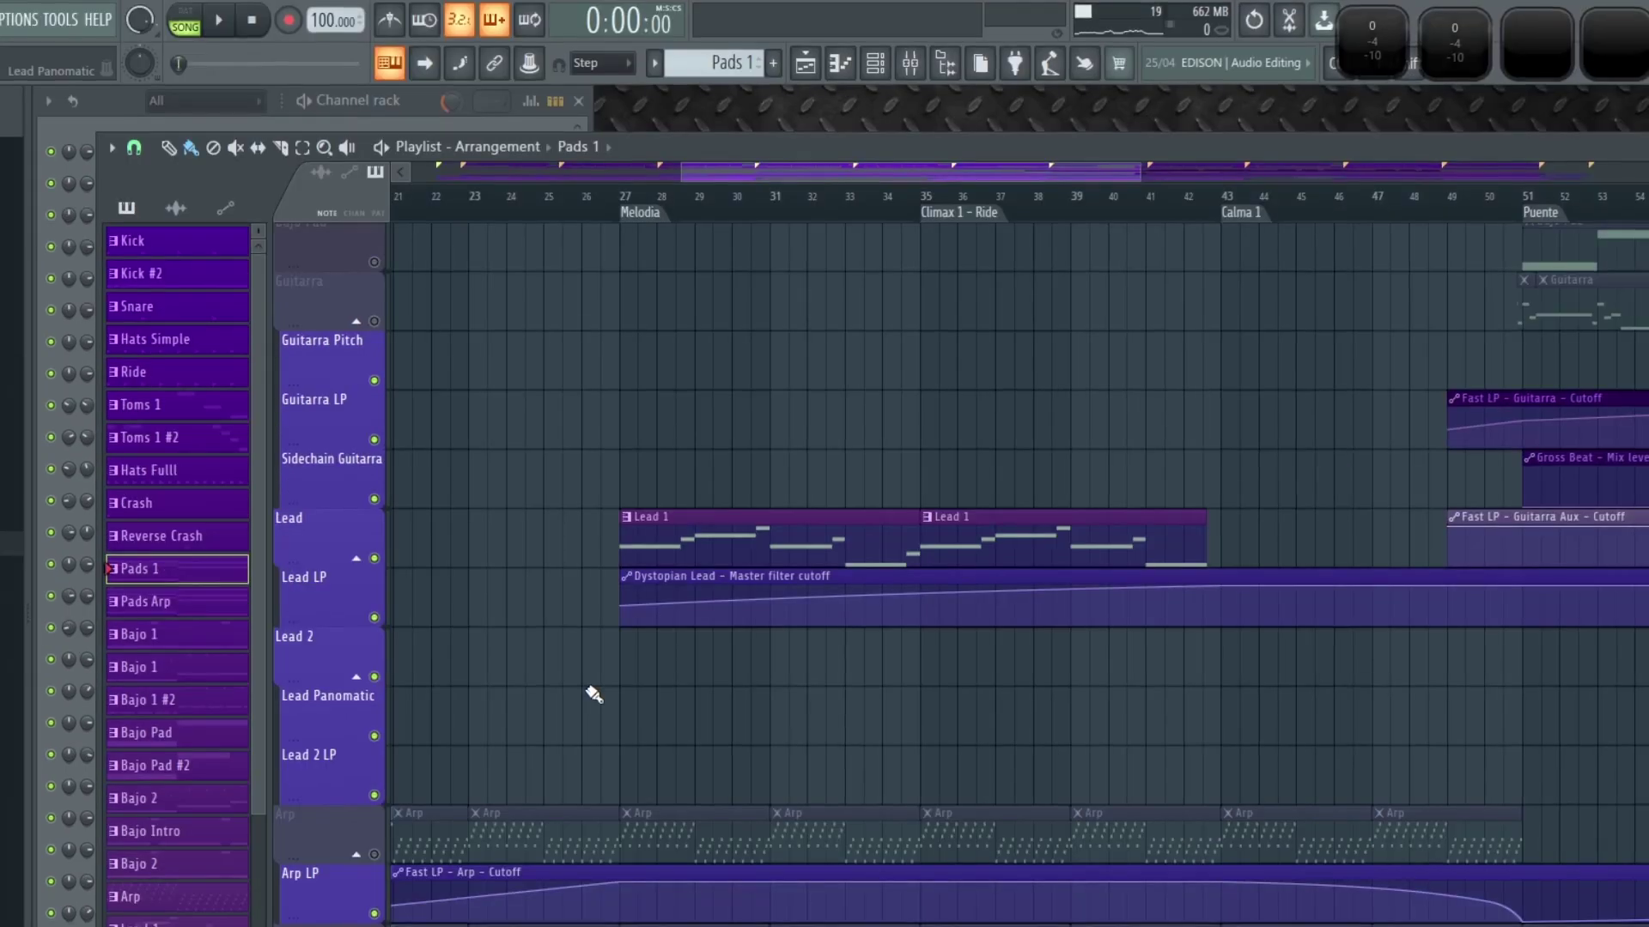
Step: Select the Lead 1 pattern in the playlist and play the Lead track from the Melodia section
scroll(772, 460, "up", 2)
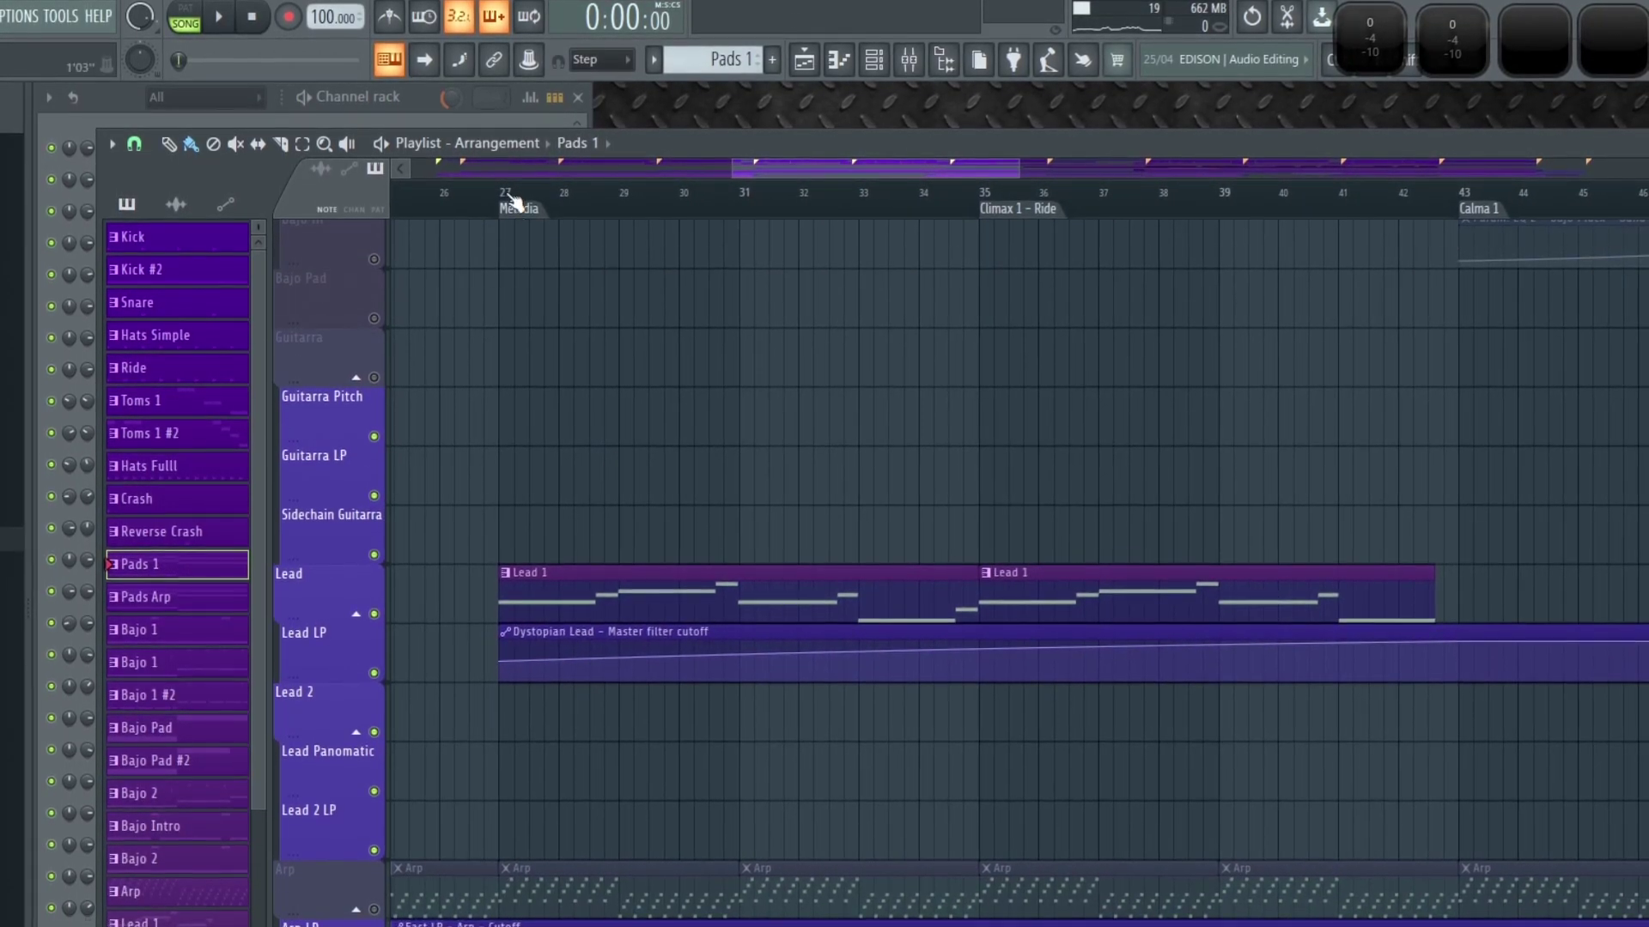
left_click(585, 600)
key("space")
Step: Show the Lead 1 pattern in the Channel rack and open the Dystopian Lead channel's FLEX synth beside it
left_click(448, 105)
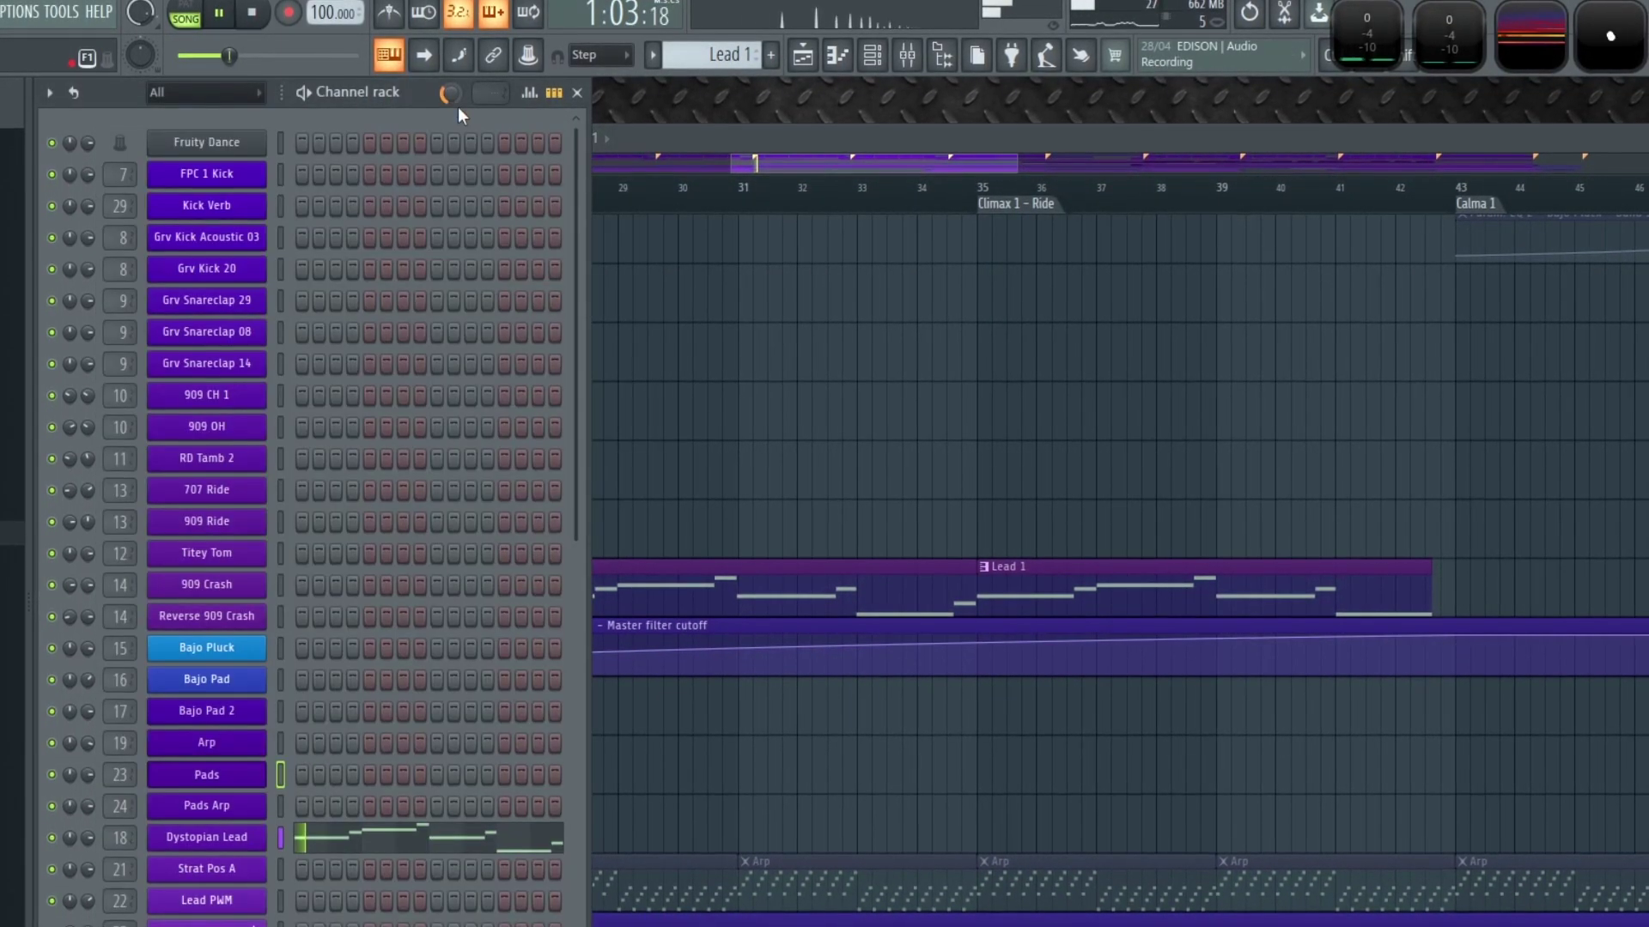
left_click(207, 835)
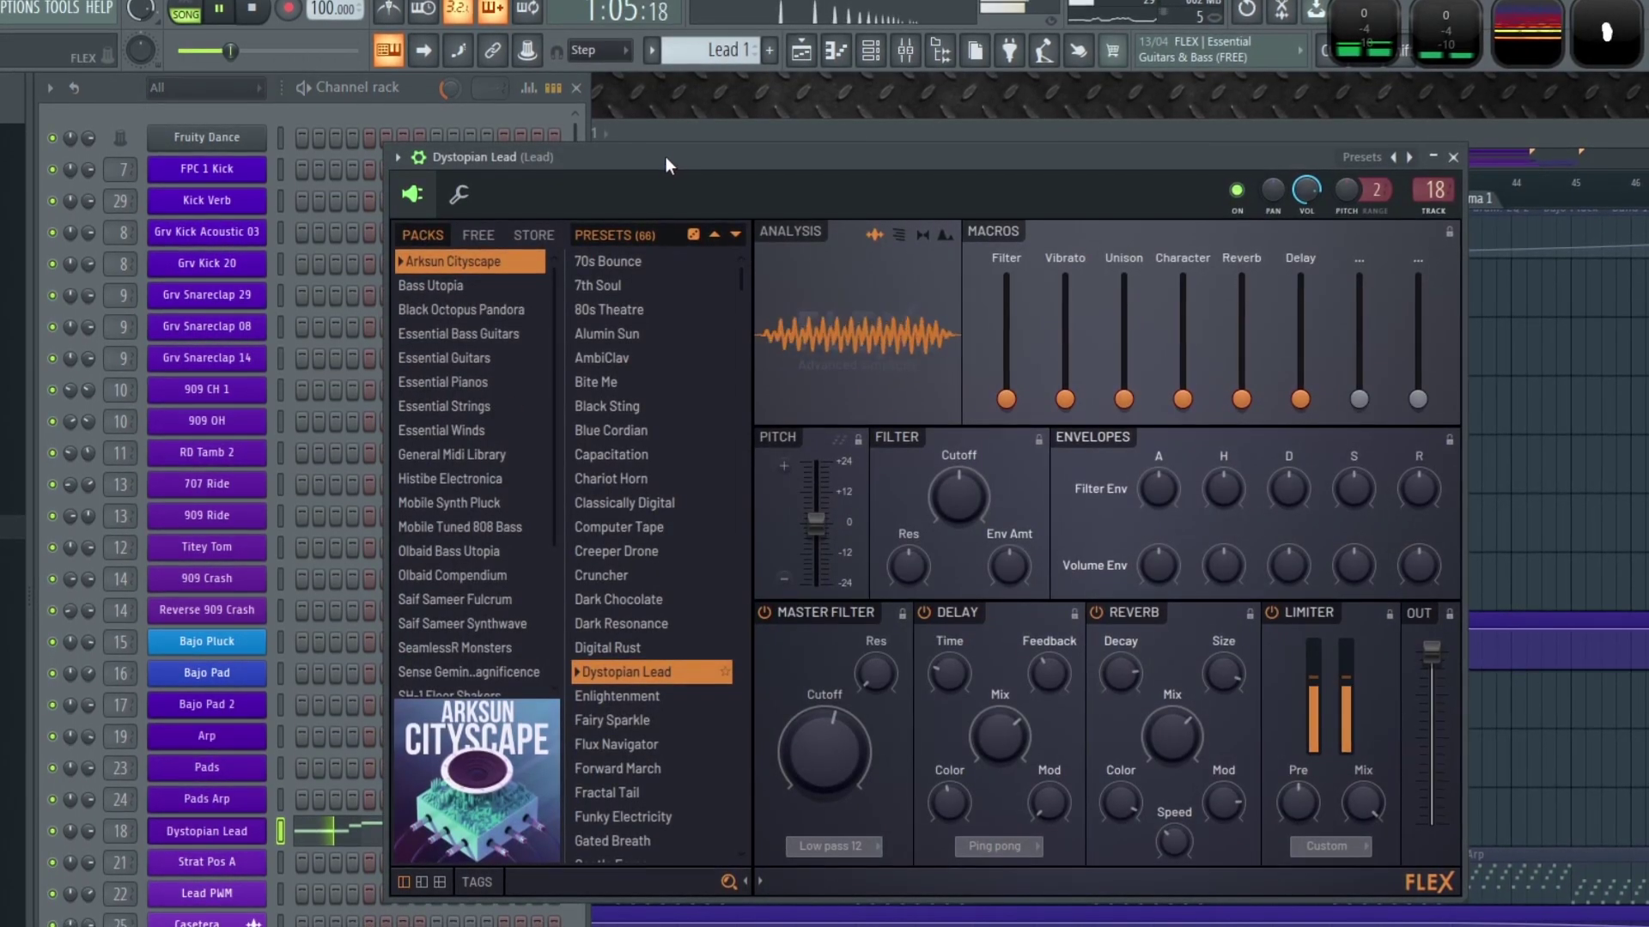
left_click_drag(702, 156, 672, 156)
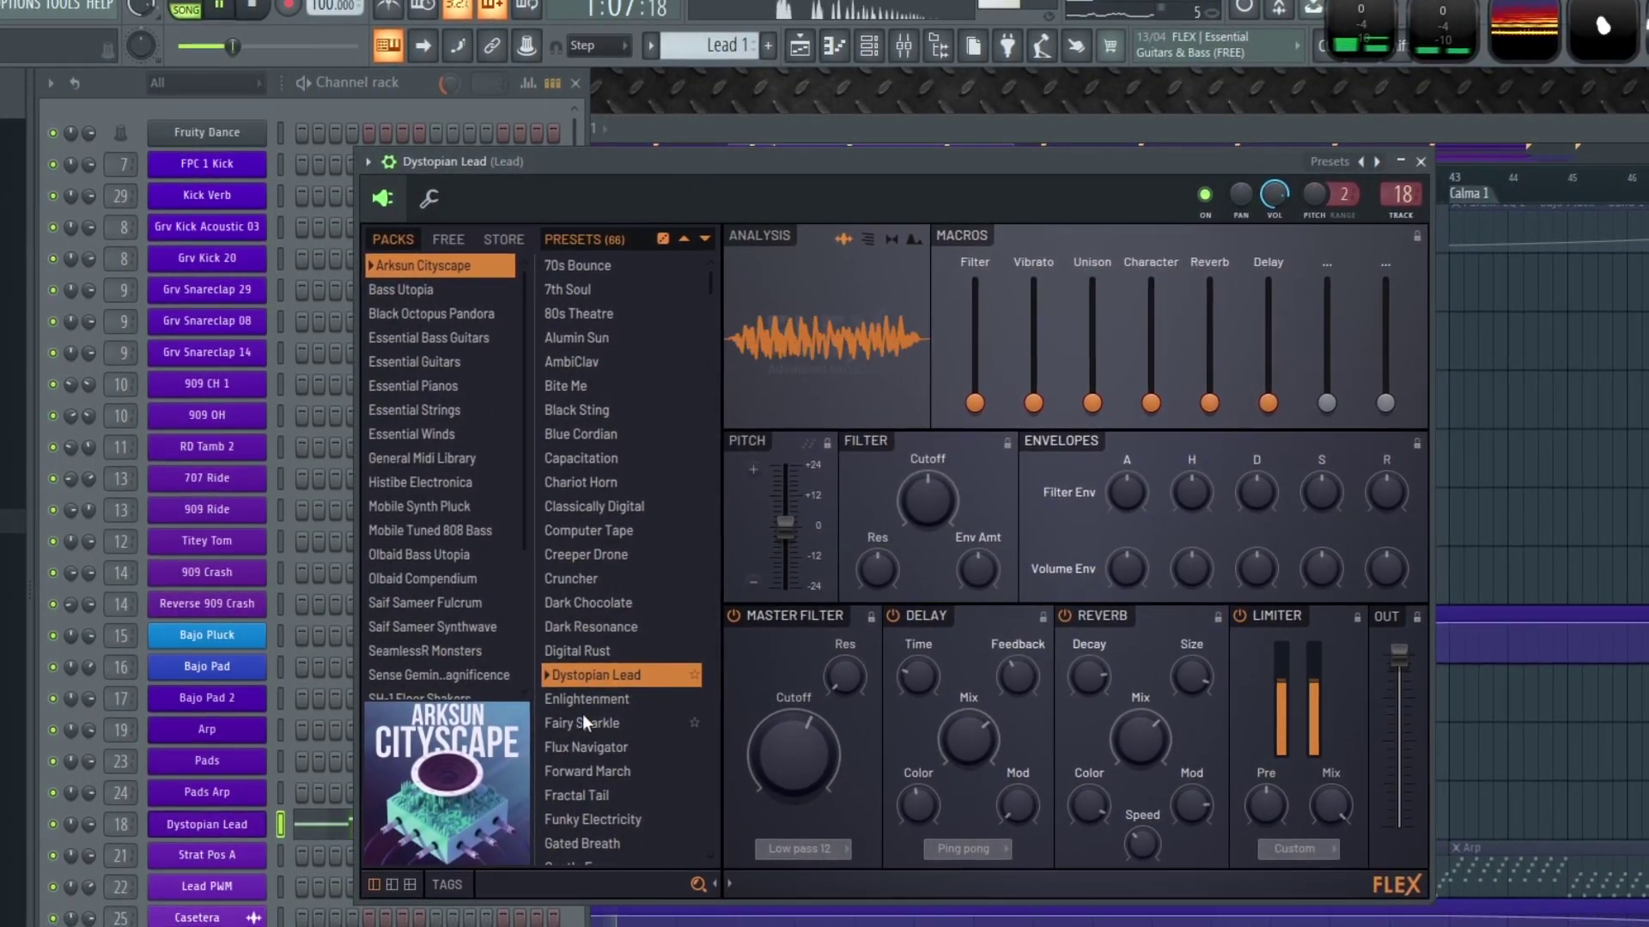
Step: Return to the playlist and jump playback of the Lead track to the Climax 1 - Ride section
left_click(1475, 409)
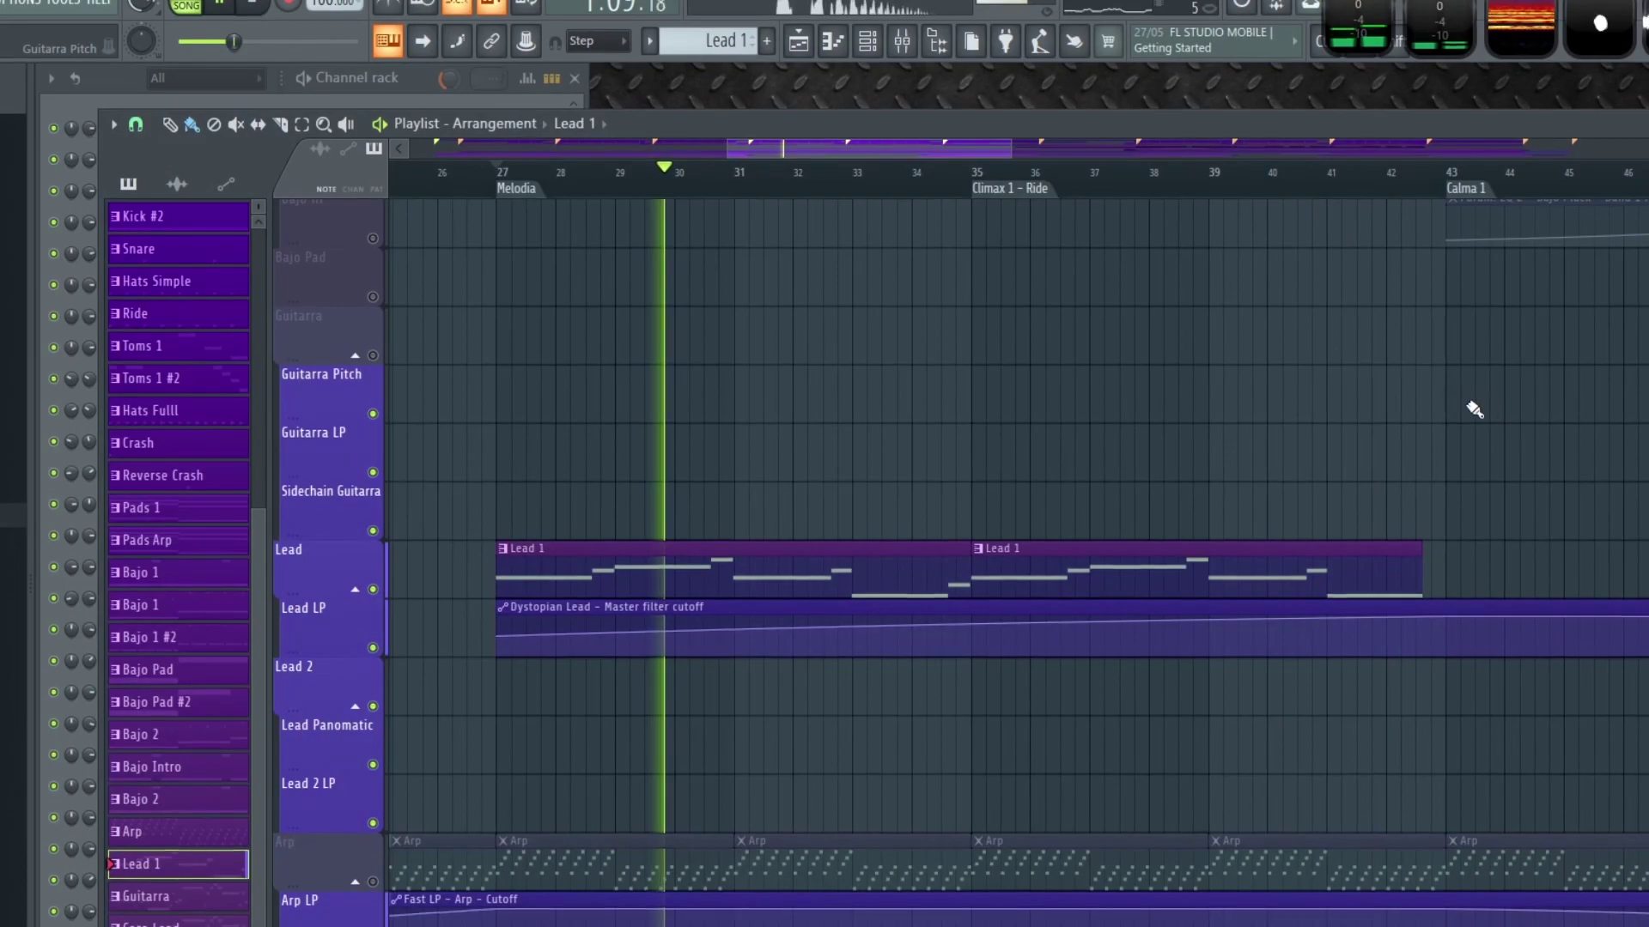
left_click_drag(1030, 213, 893, 188)
left_click(896, 187)
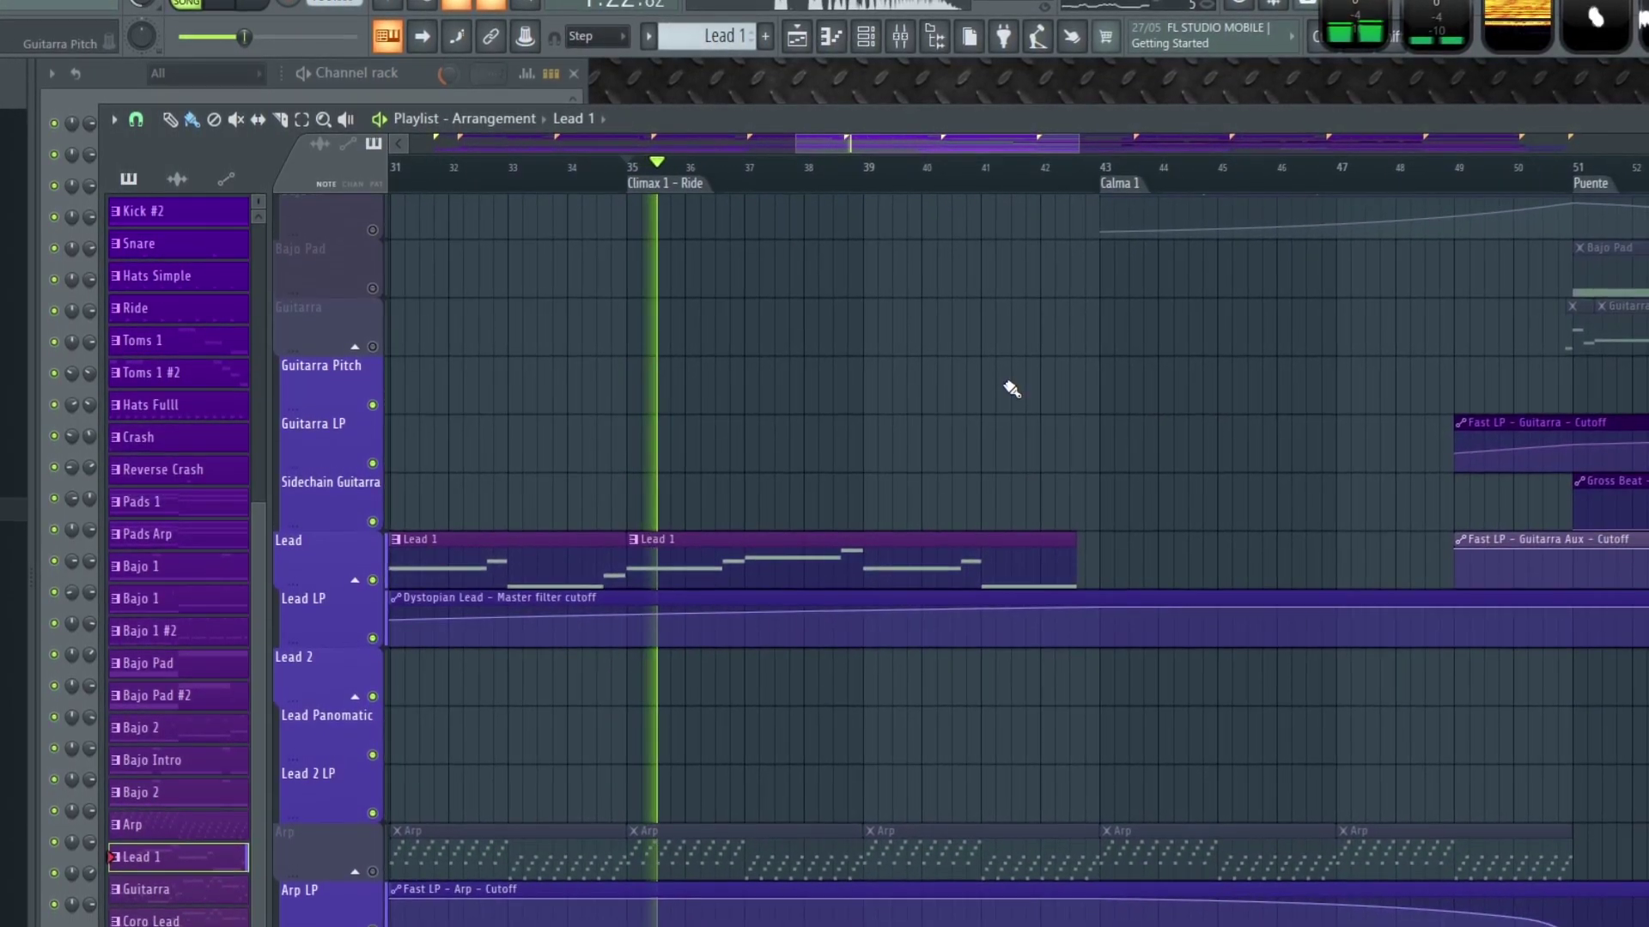
Step: Play the Lead 2 track from just before Drop 1 and select its Coro Lead pattern
left_click_drag(1374, 780, 658, 777)
left_click(817, 164)
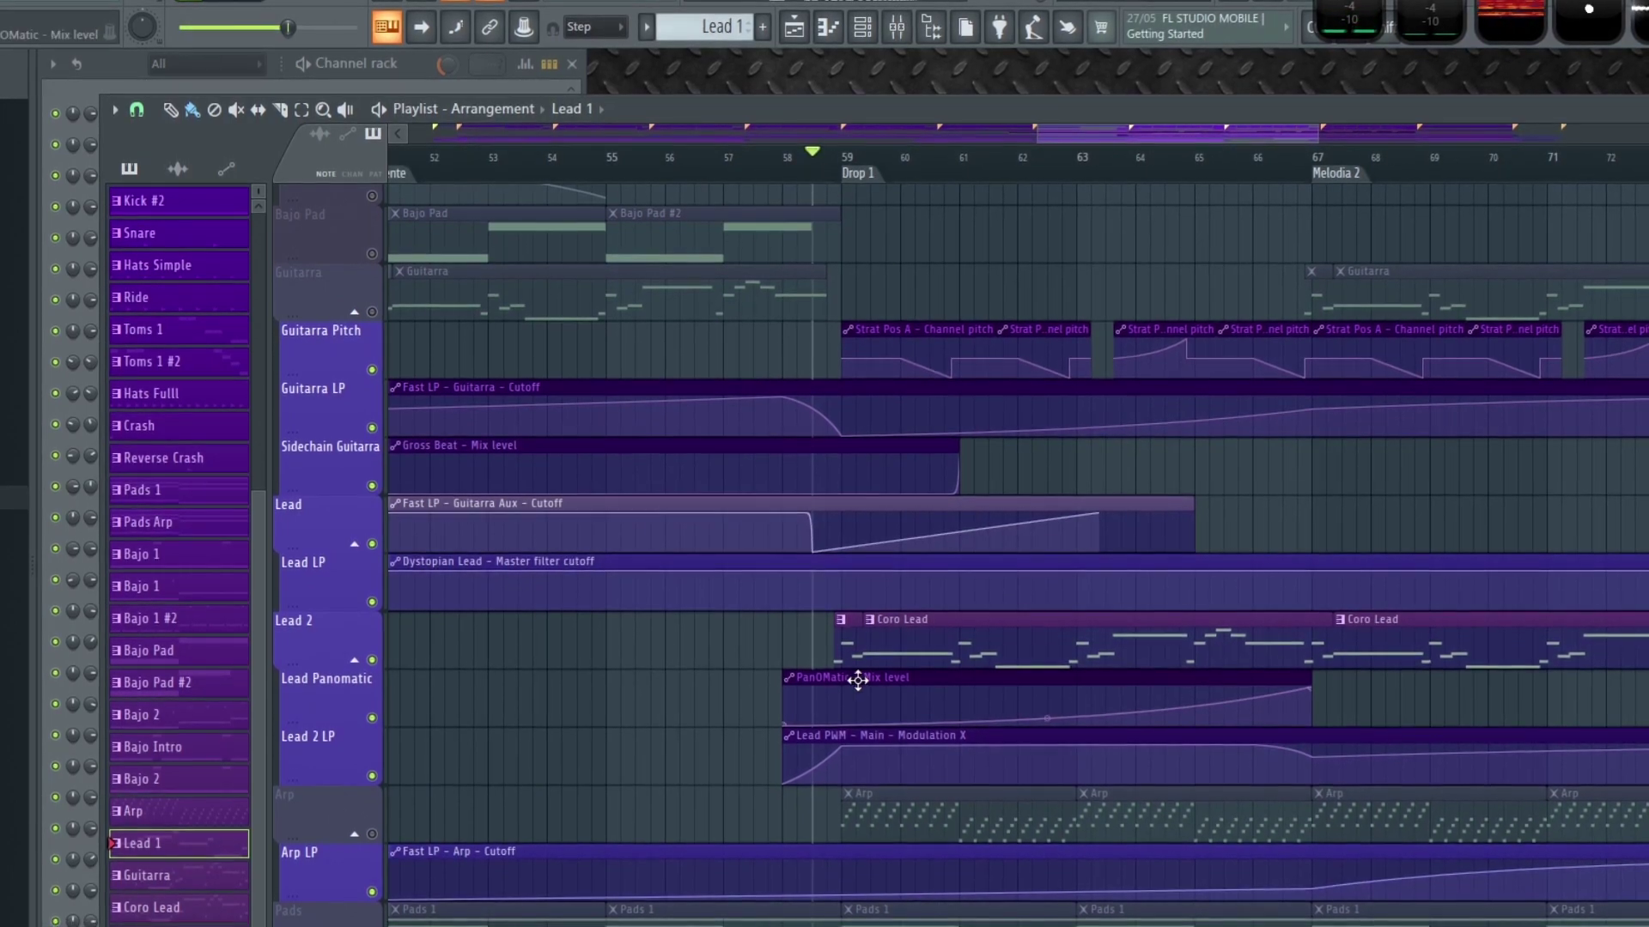
key("space")
left_click(961, 630)
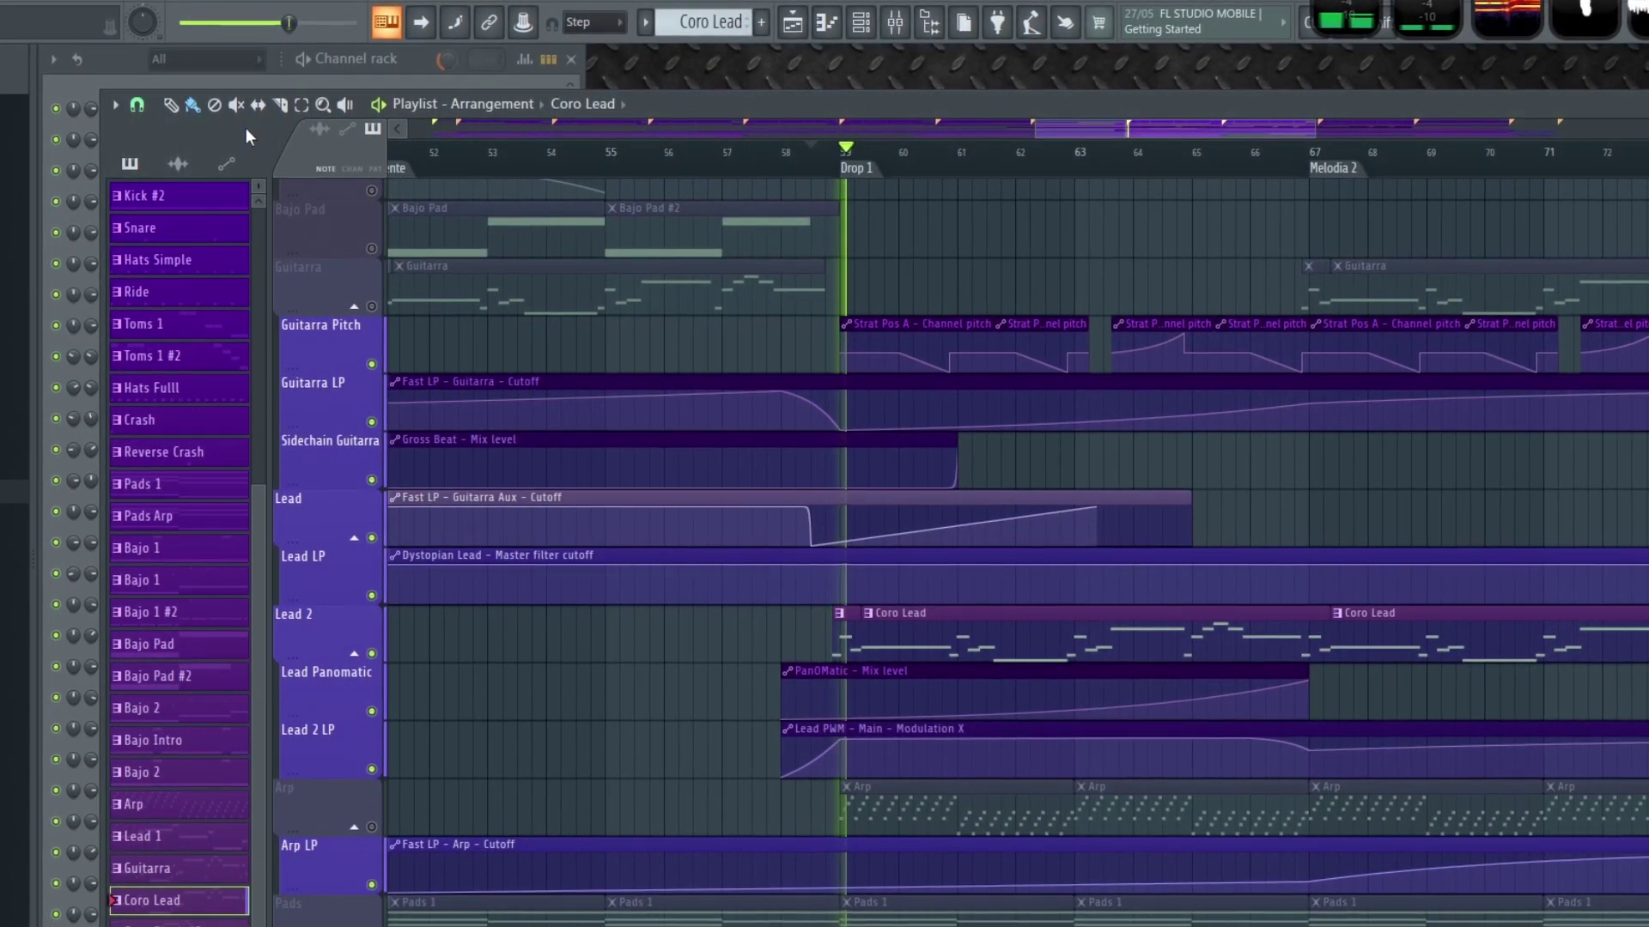
Step: Show the Coro Lead pattern in the Channel rack, open the Lead PWM channel's Sytrus synth and reposition its window
left_click(127, 63)
left_click(201, 859)
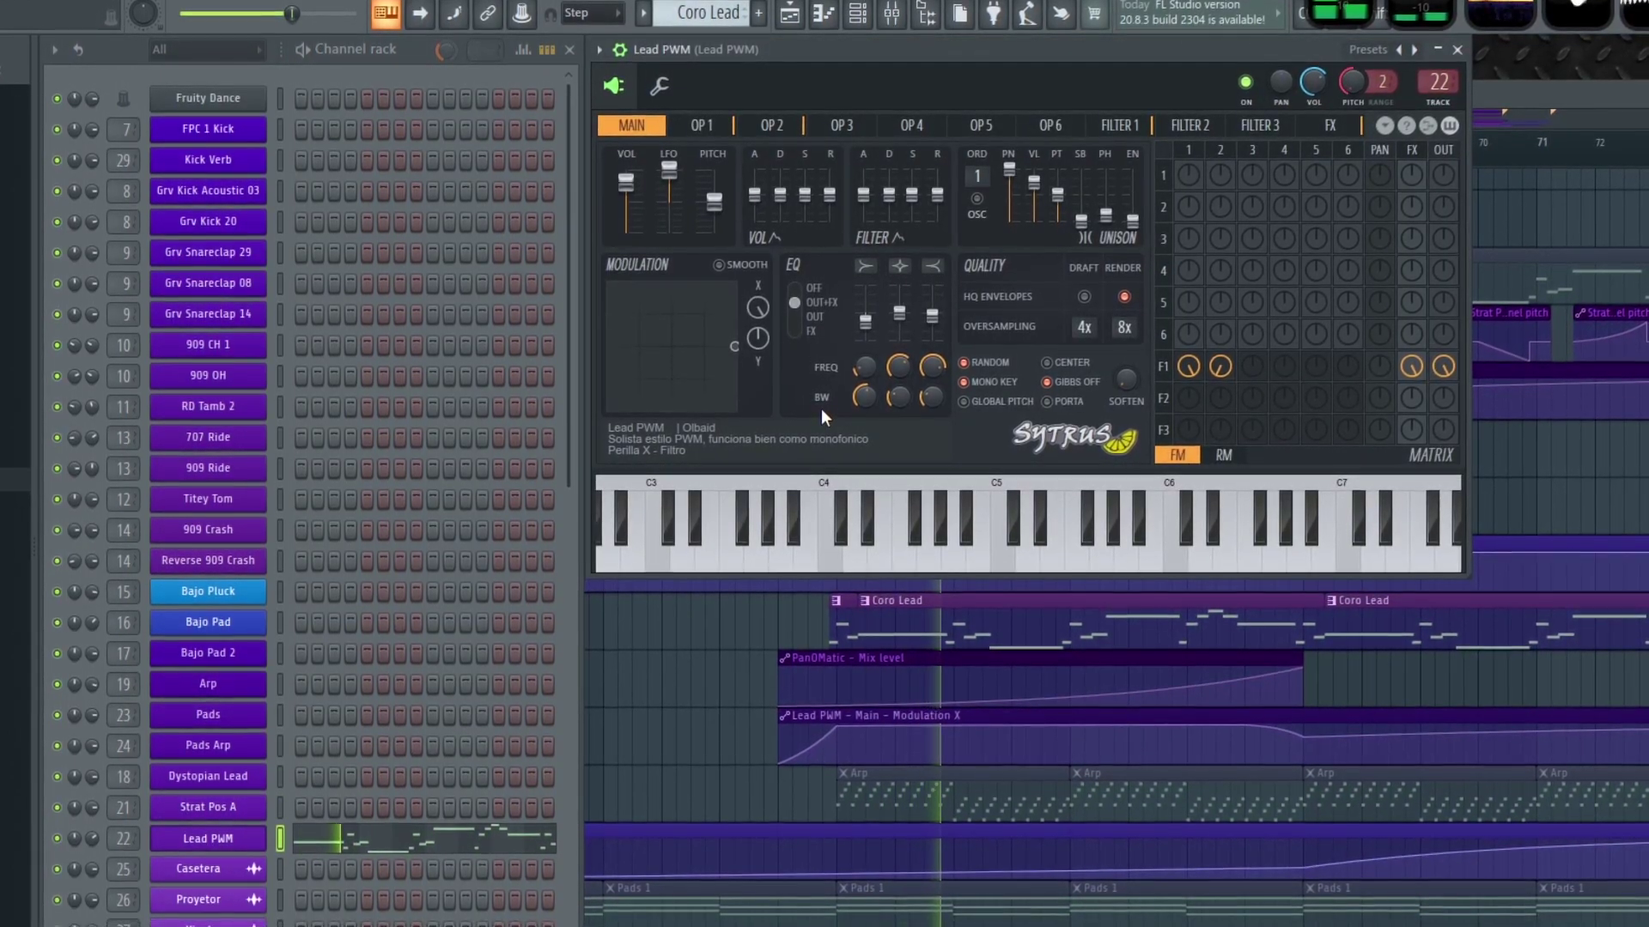
left_click_drag(877, 44, 876, 96)
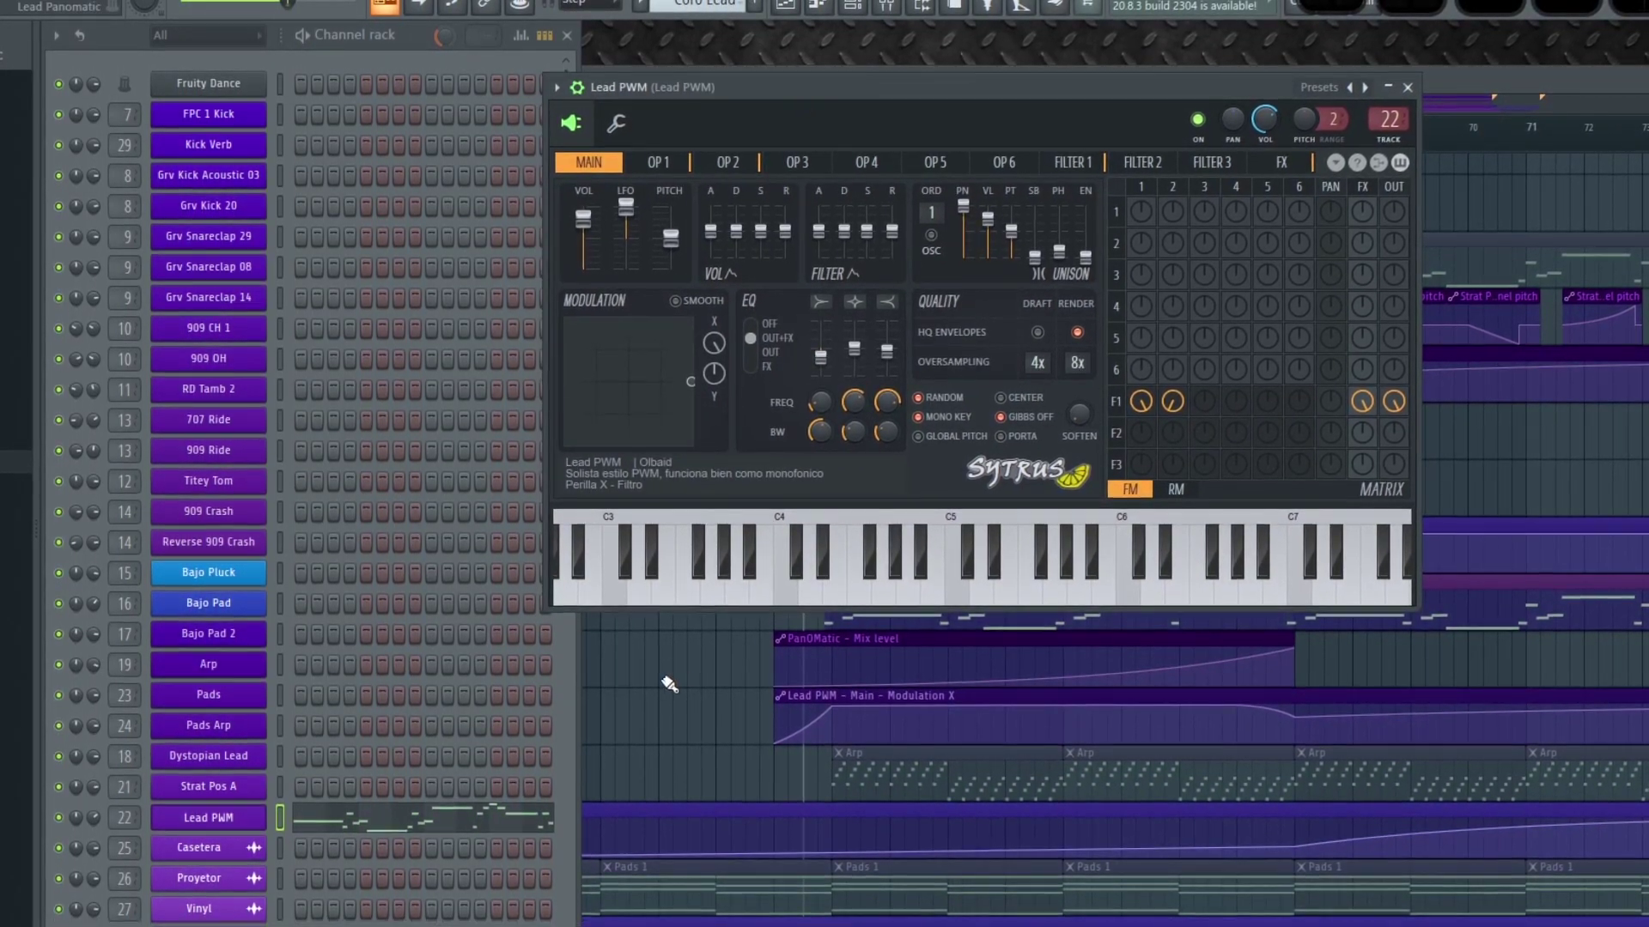
Step: Return to the playlist and examine the Coro Lead clips with their PanOMatic mix level and Modulation X automation during playback through Drop 1
left_click(666, 681)
left_click_drag(1435, 667, 1292, 683)
scroll(754, 463, "up", 2)
left_click_drag(886, 449, 882, 448)
scroll(883, 444, "up", 3)
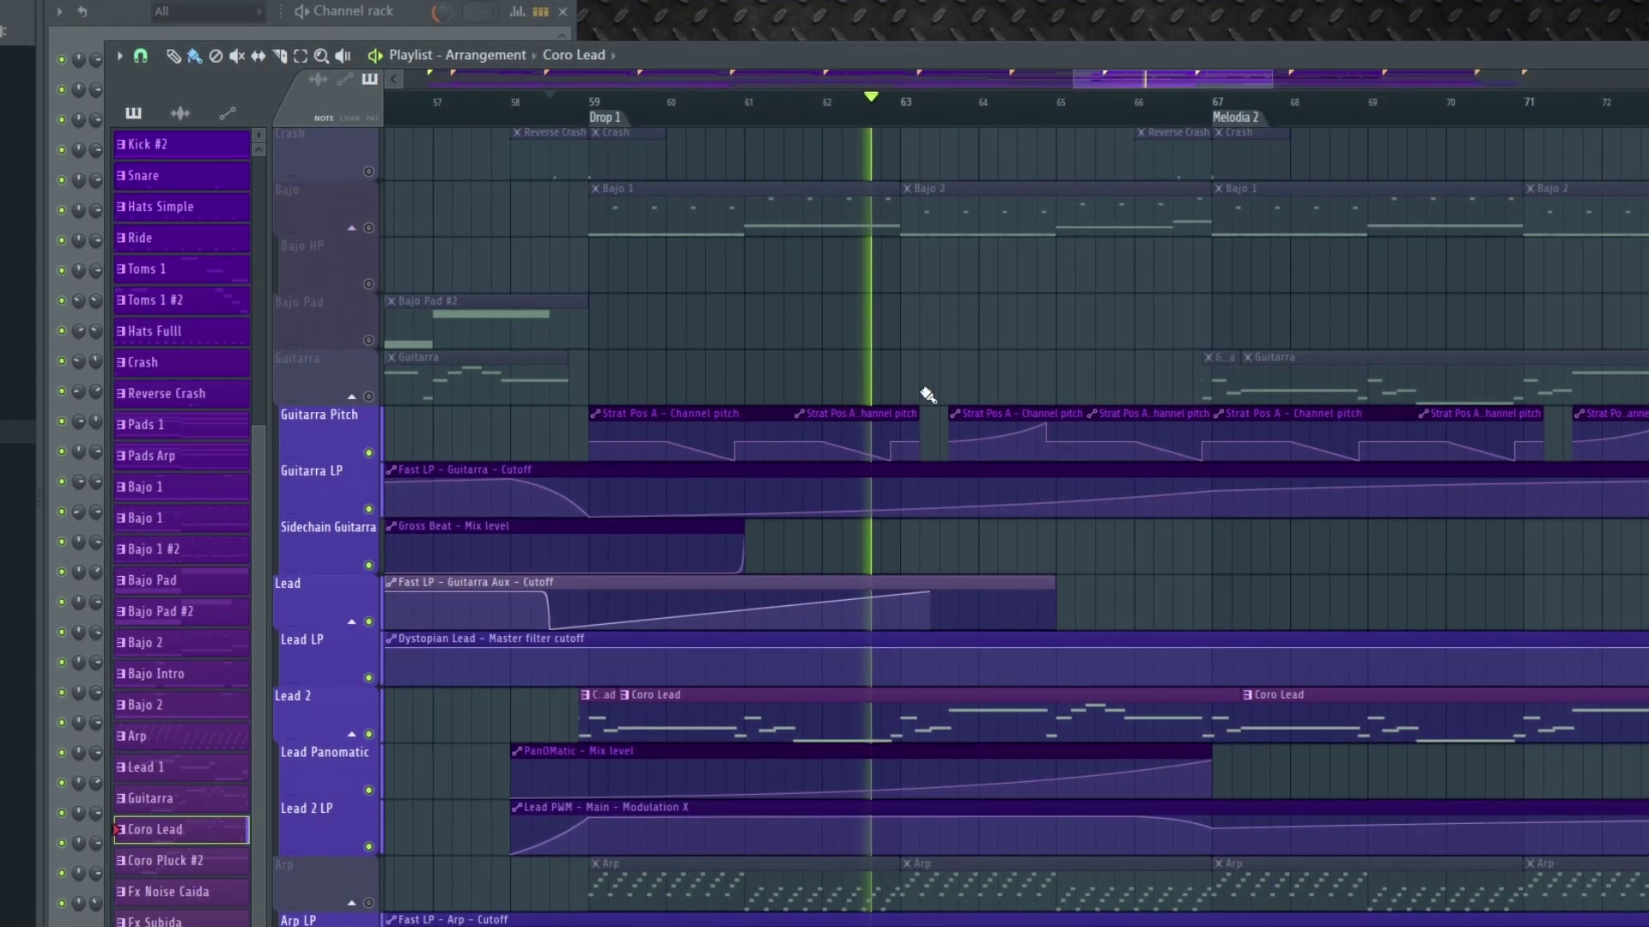
left_click_drag(1011, 313, 920, 340)
scroll(877, 483, "up", 4)
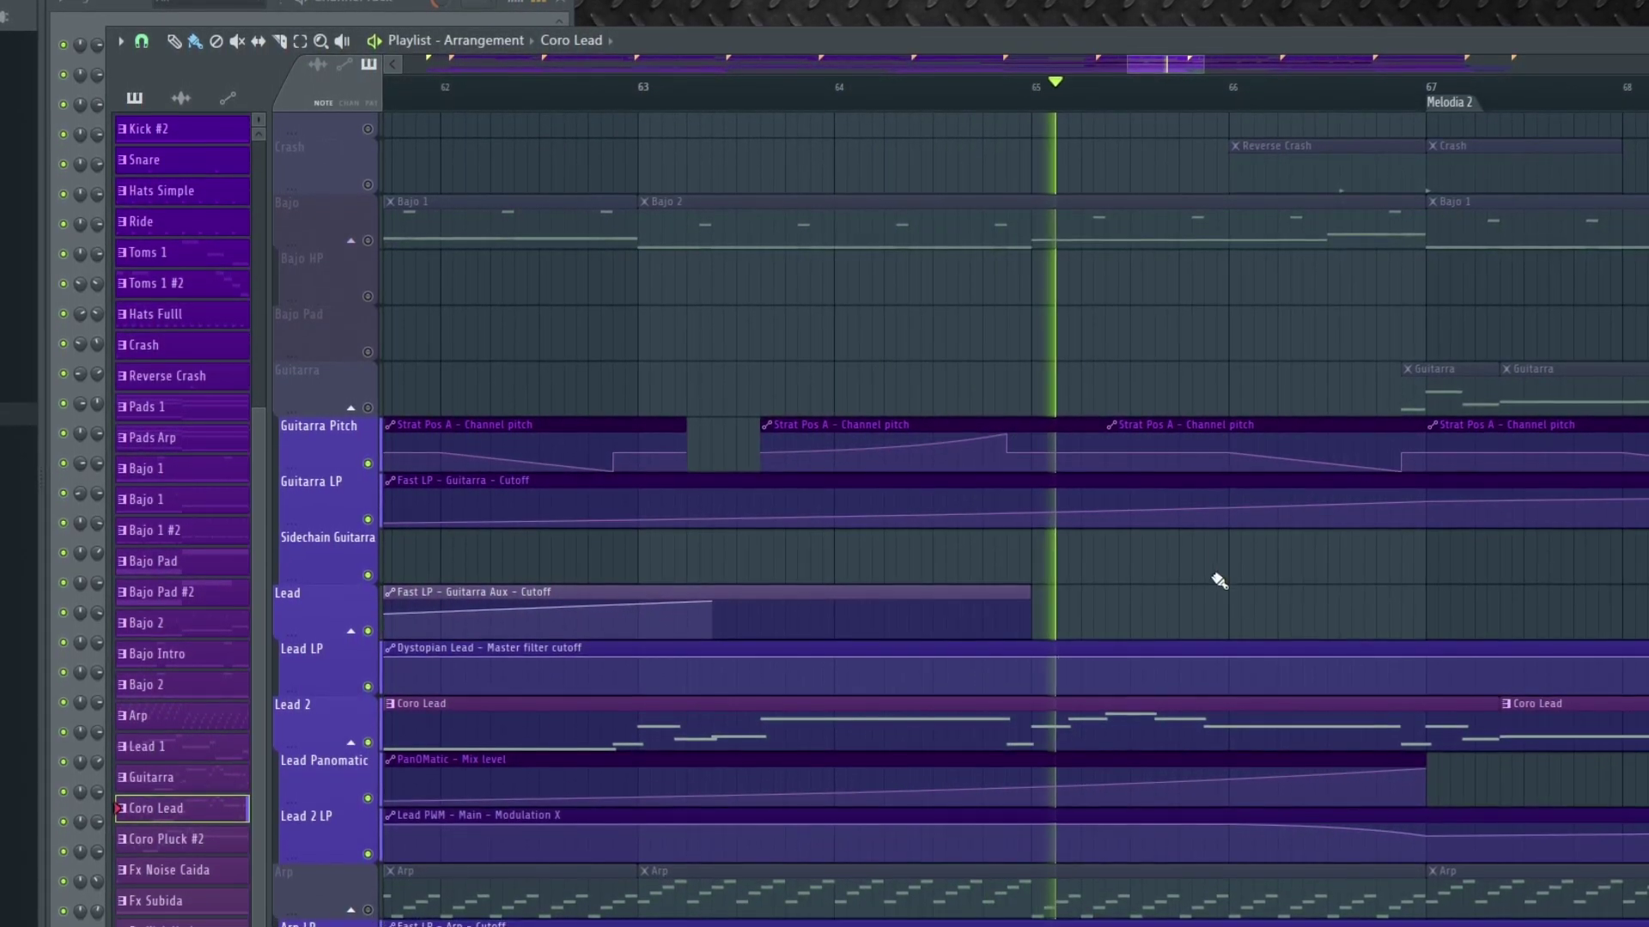
left_click_drag(1384, 576, 877, 576)
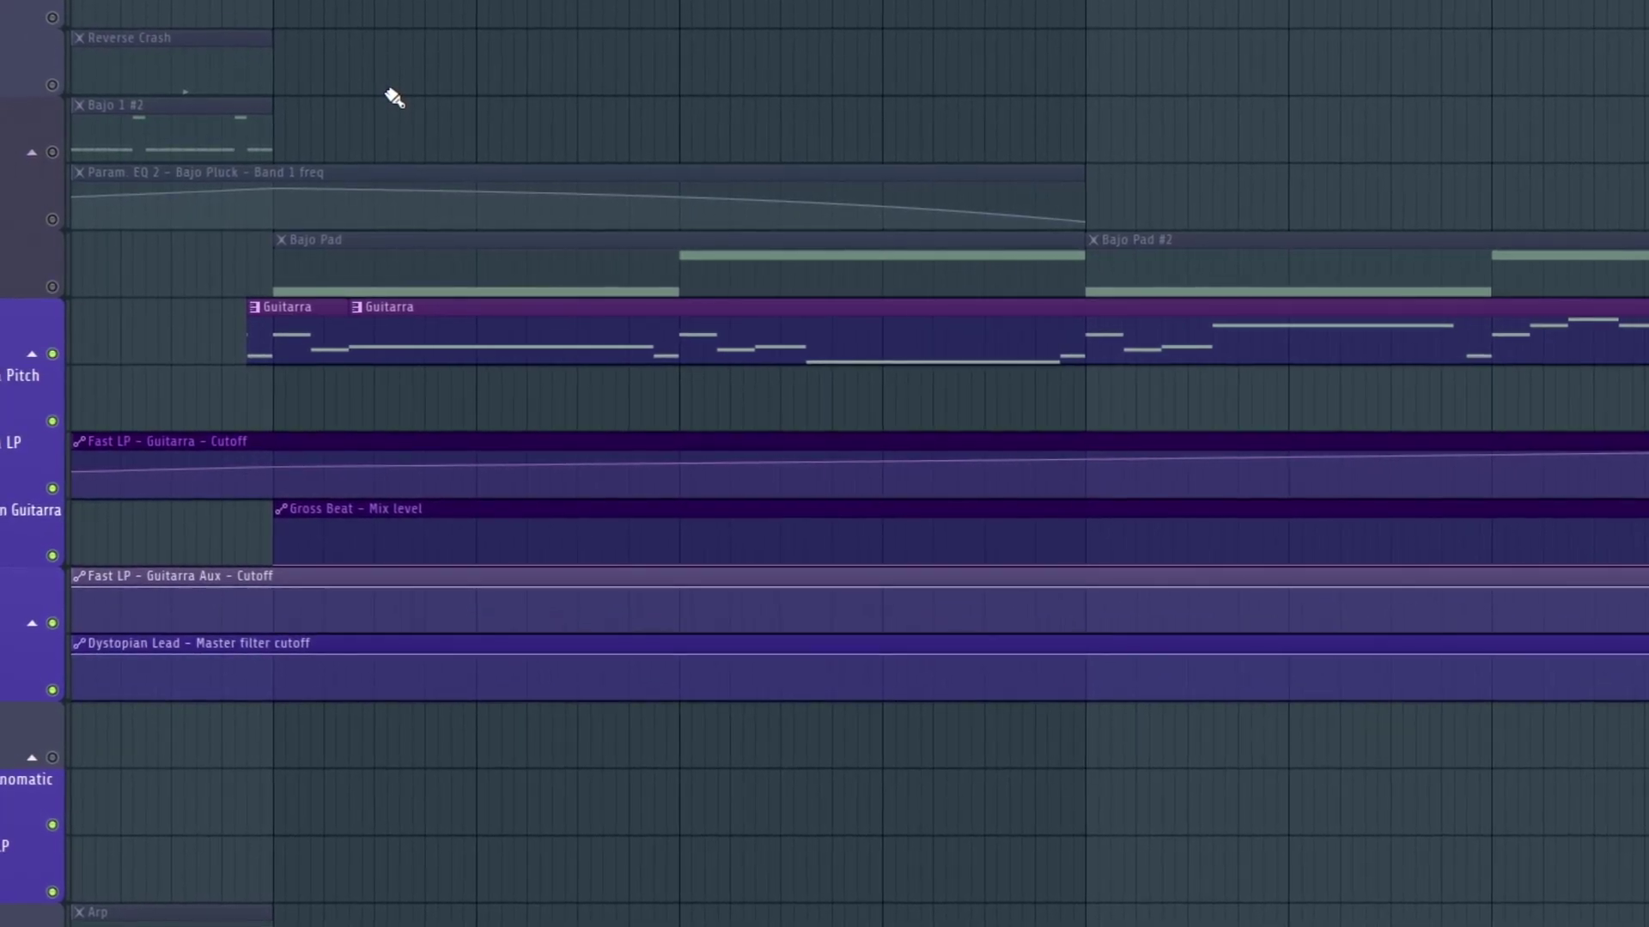
Step: Play the Guitarra track from the start of its first clip and examine its cutoff and Gross Beat mix automation
scroll(386, 91, "up", 2)
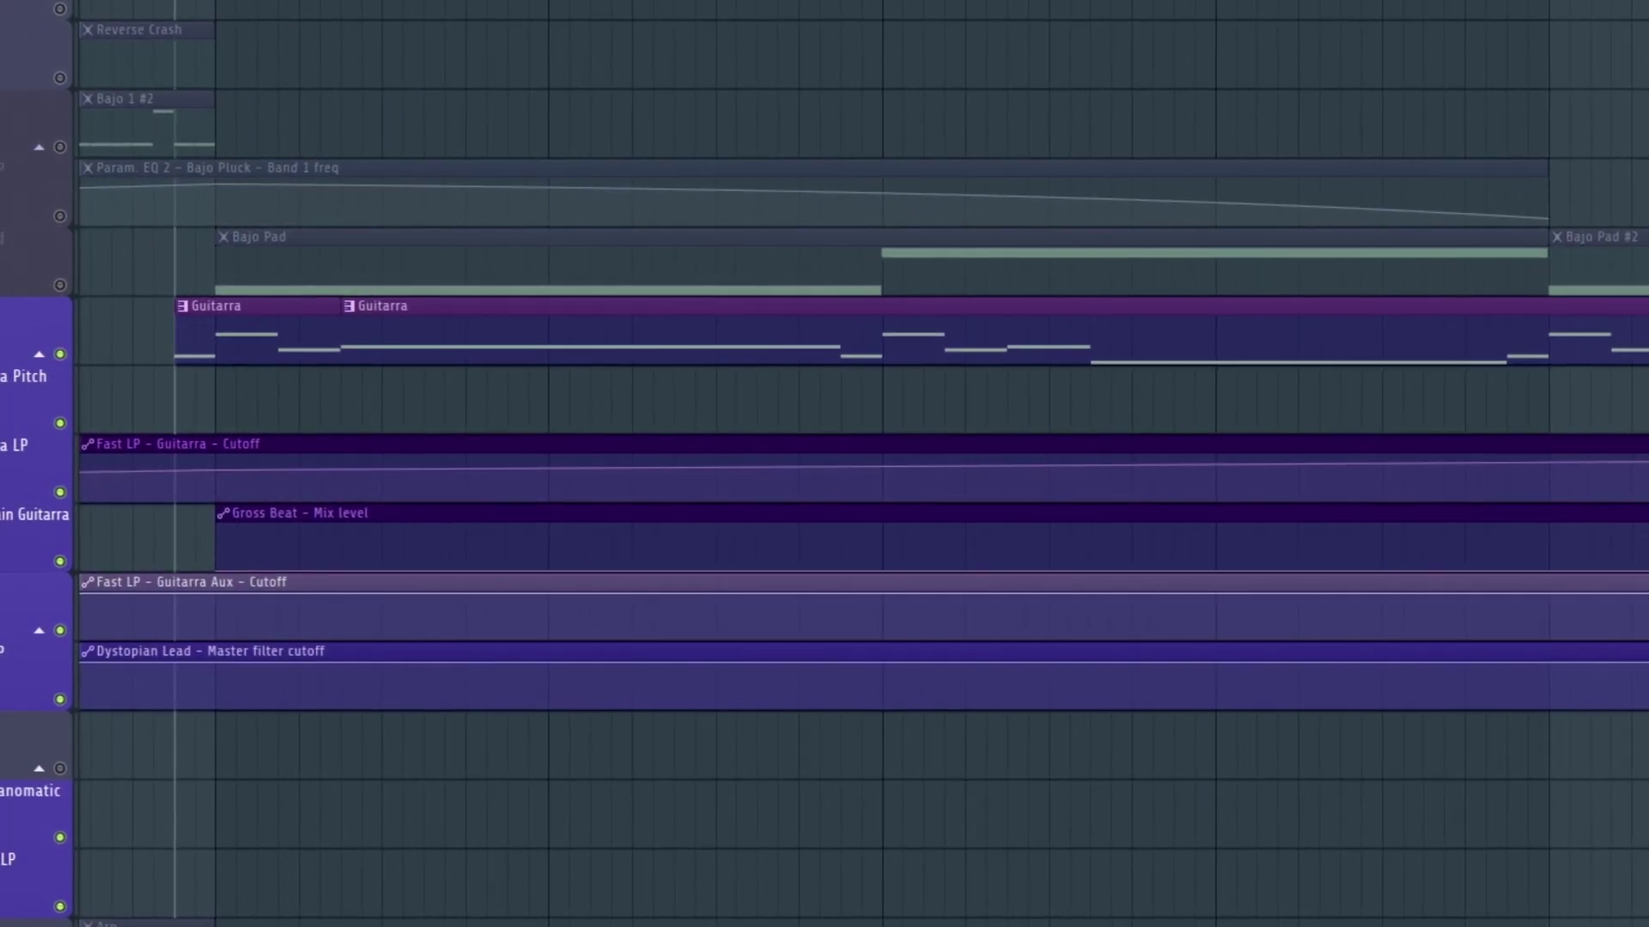
scroll(601, 125, "down", 3)
scroll(713, 109, "down", 3)
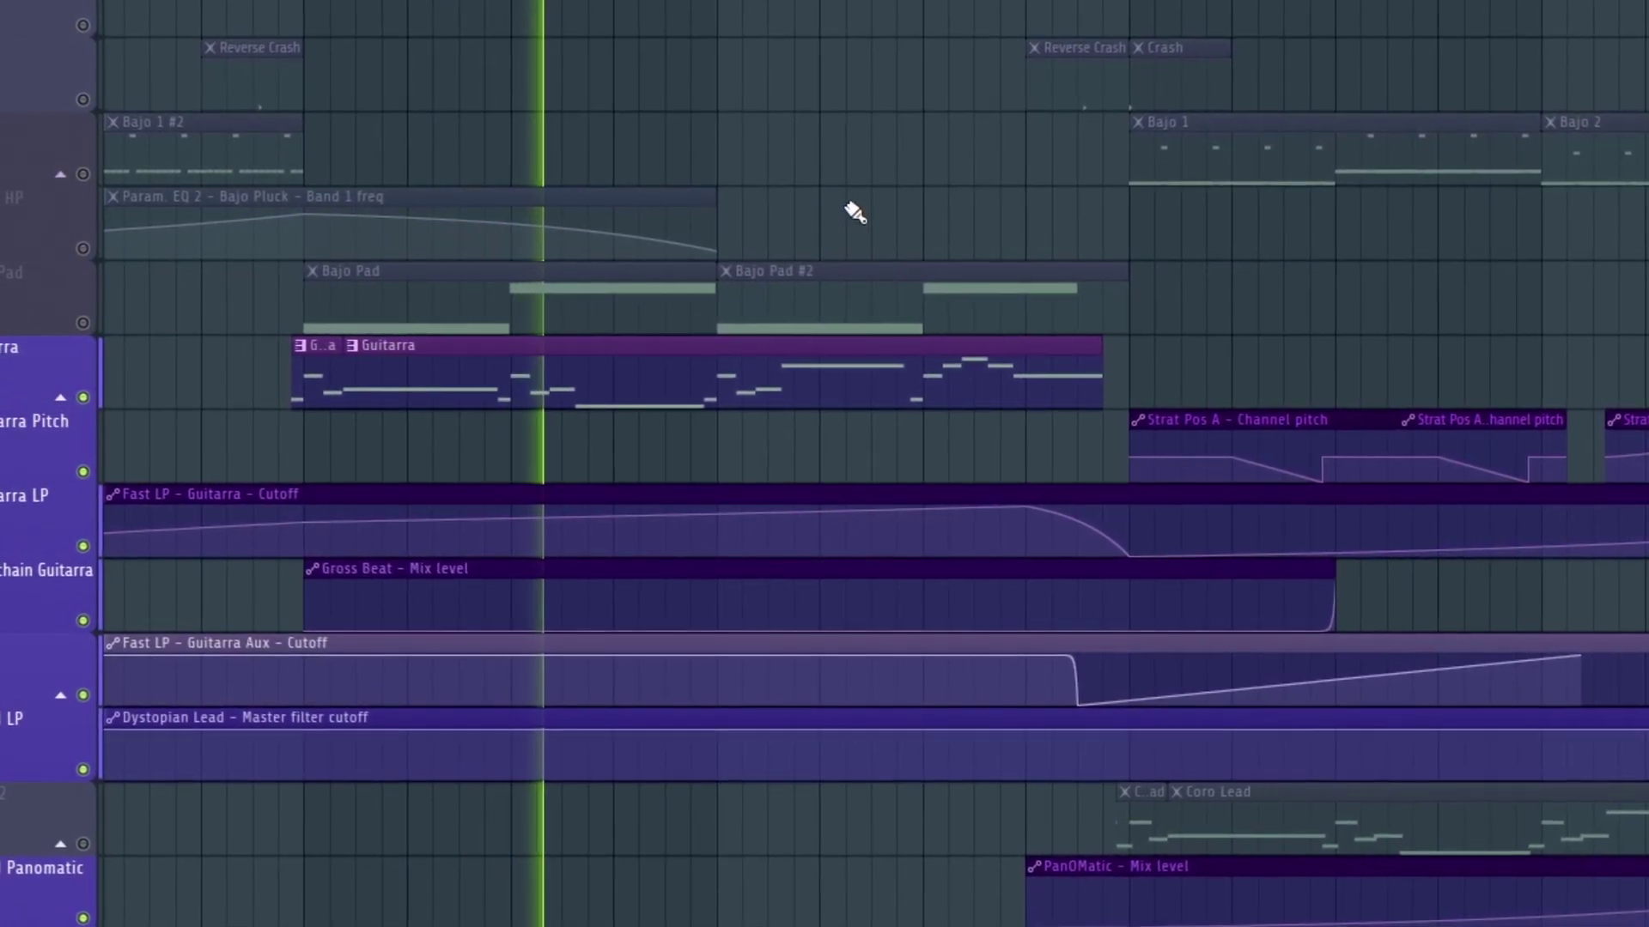
left_click_drag(845, 205, 783, 204)
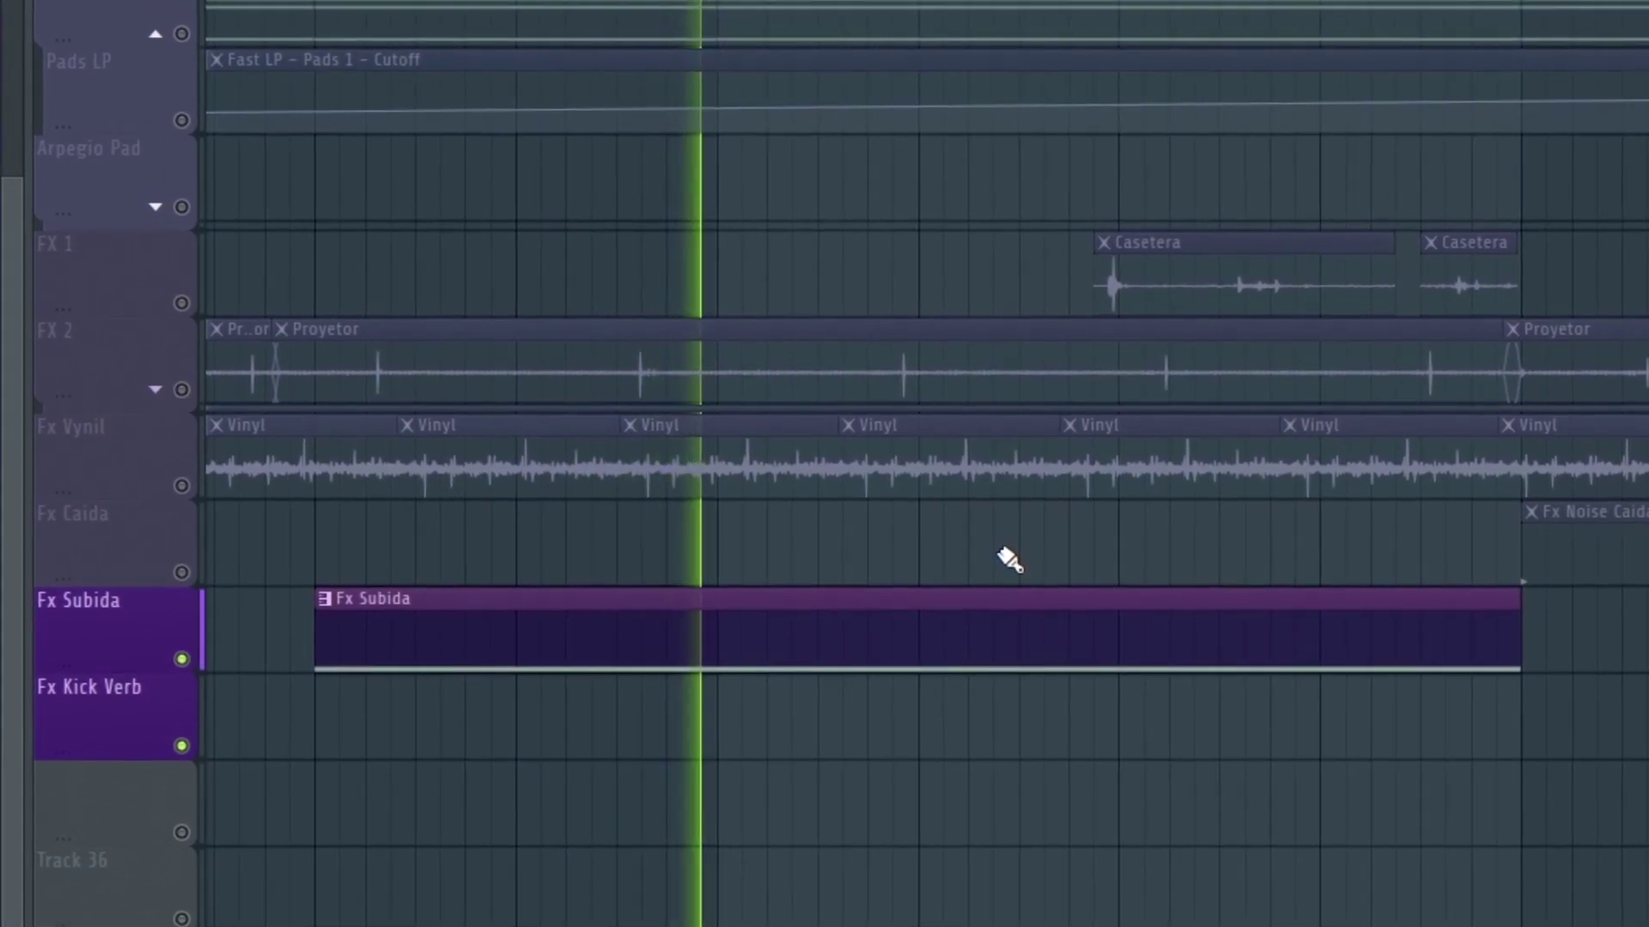
Step: Compare the Fx Subida clips along the arrangement and play the second one together with the Fx Kick Verb clip
left_click_drag(1640, 644, 925, 592)
scroll(1125, 623, "down", 2)
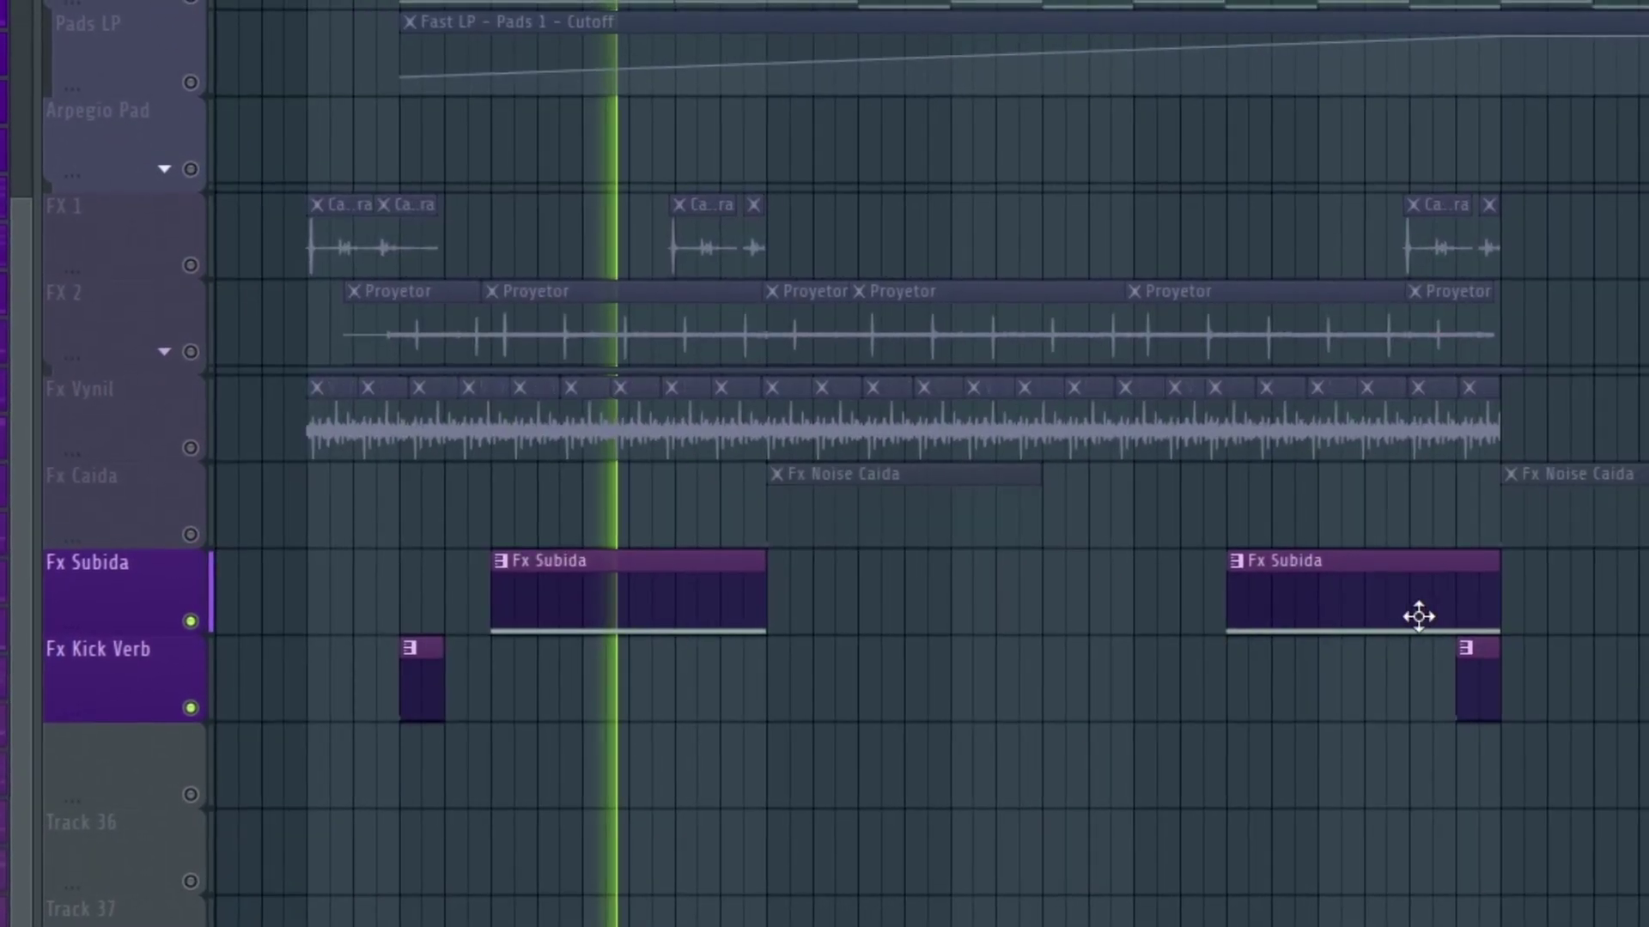
scroll(1550, 634, "up", 6)
key("space")
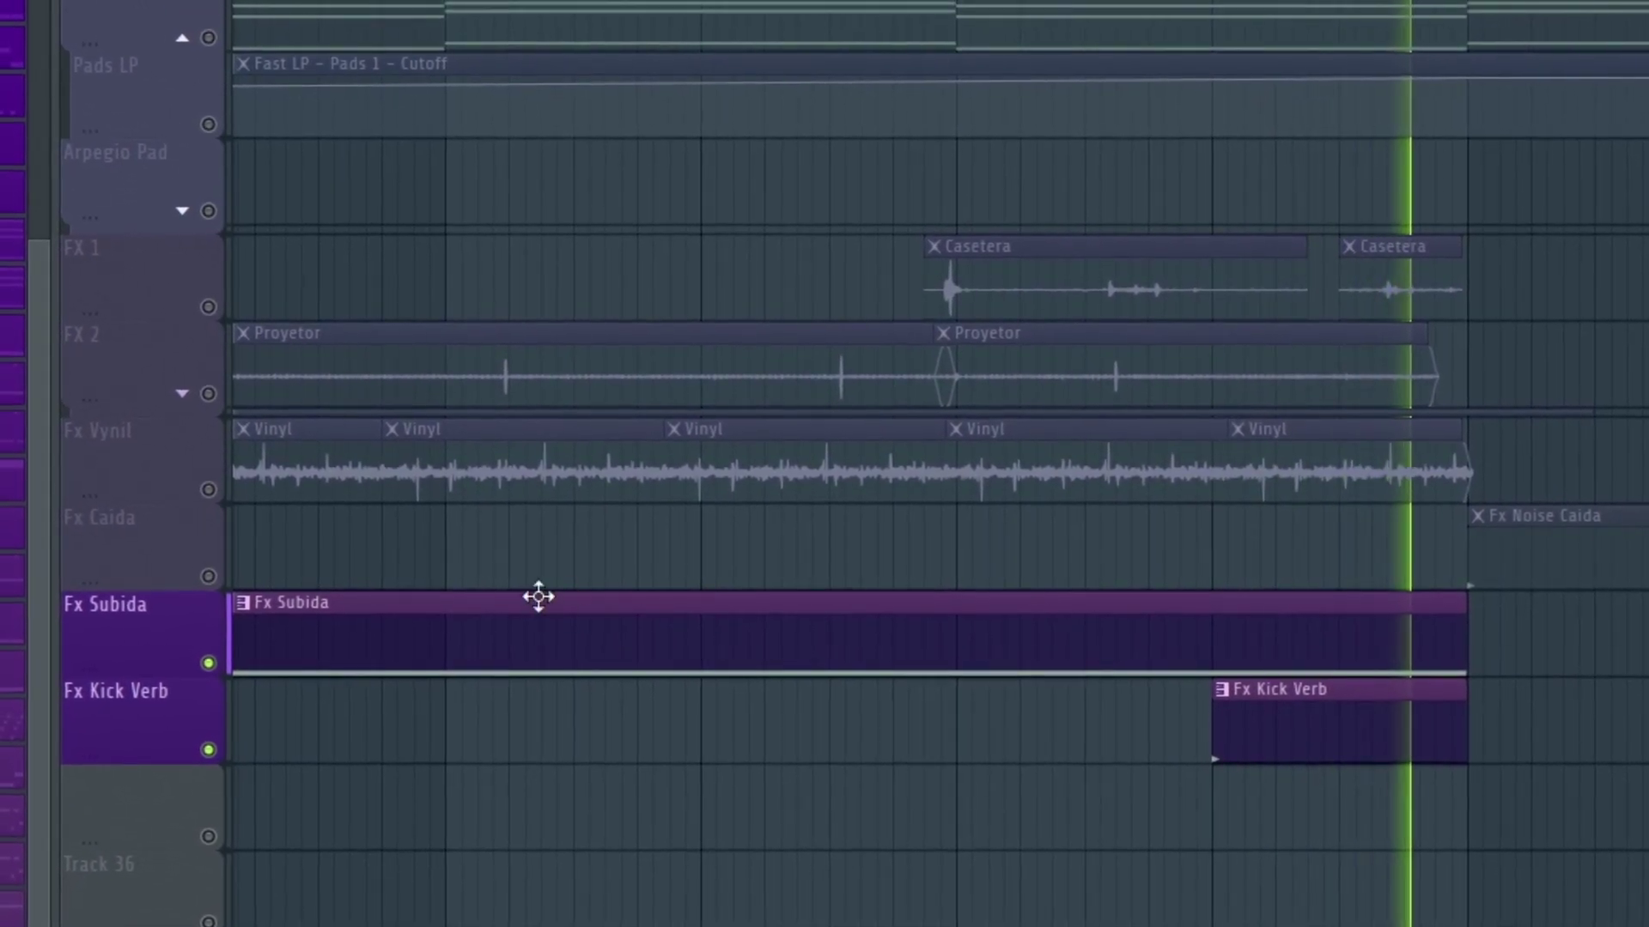
Step: Unmute the Fx Caida track and follow playback through its Fx Noise Caida clip
left_click(204, 565)
scroll(1640, 765, "down", 3)
left_click_drag(1640, 733, 850, 784)
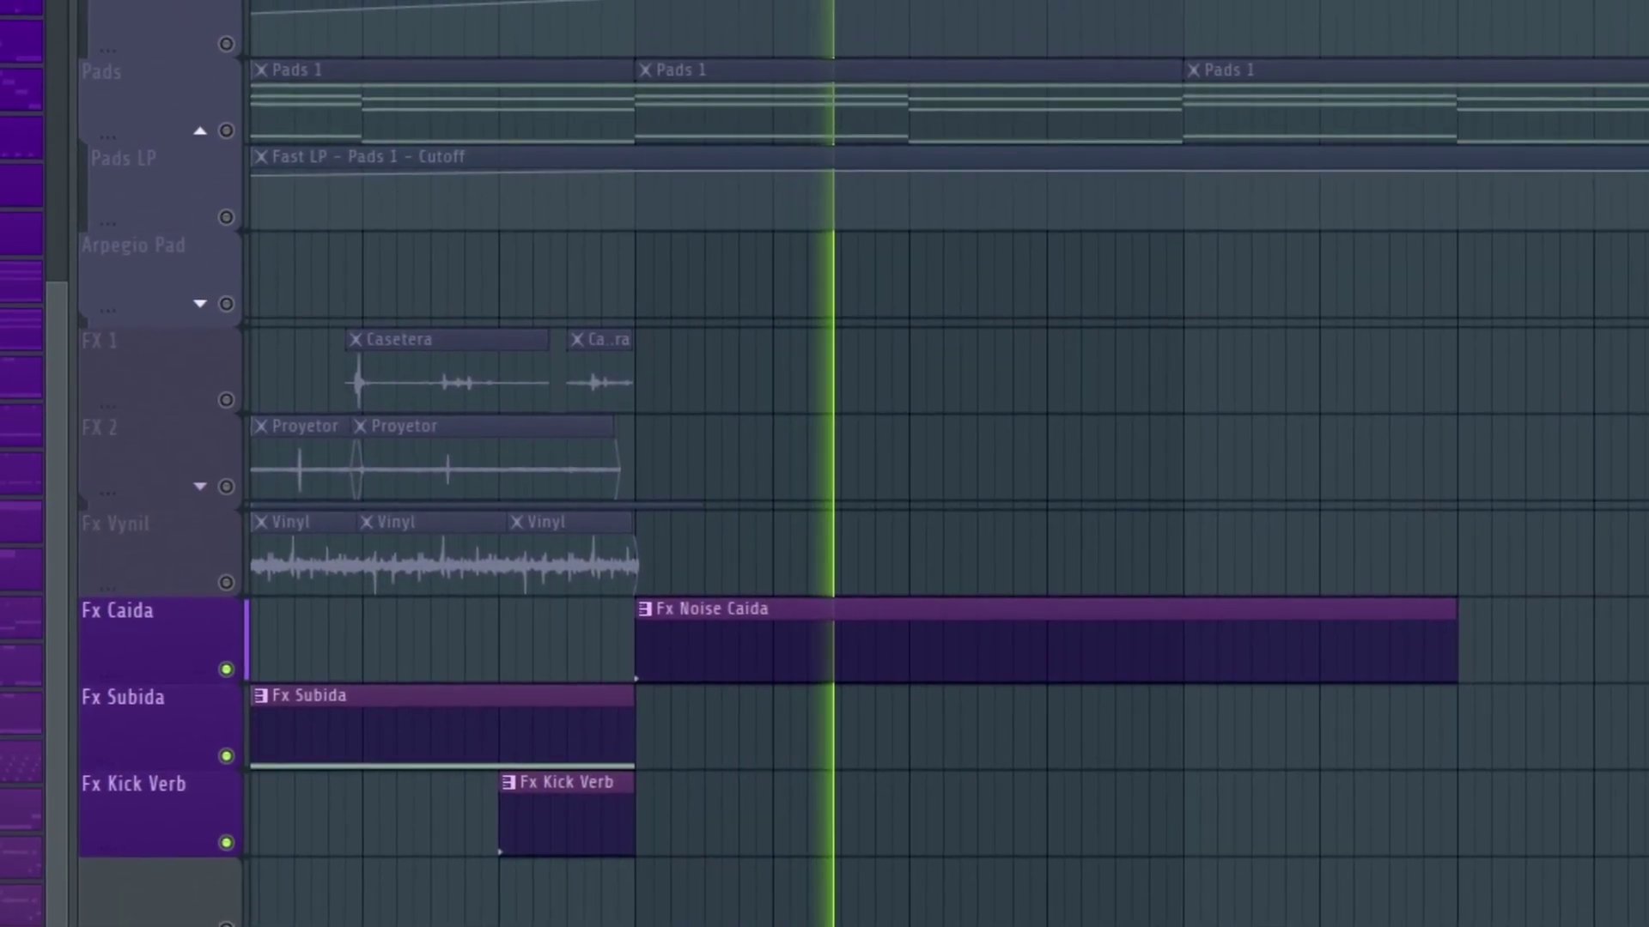